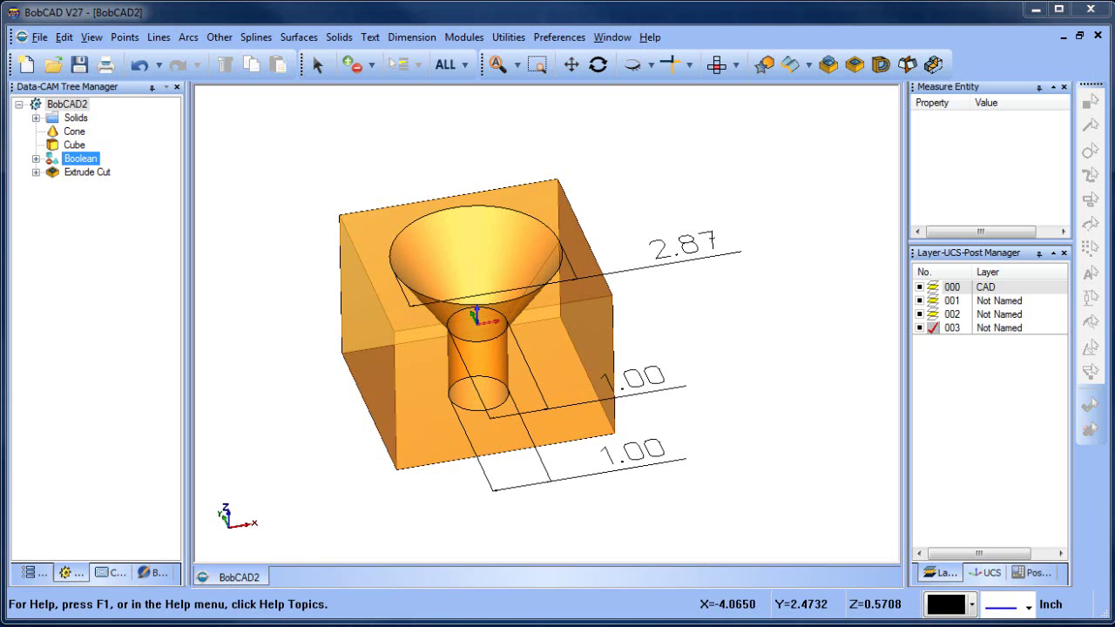
Make layer 000 active, hide dimension layers 001–003, and show the CAM job tree
middle_click_drag(449, 338, 612, 383)
left_click(932, 287)
left_click(919, 301)
left_click(919, 315)
left_click(919, 327)
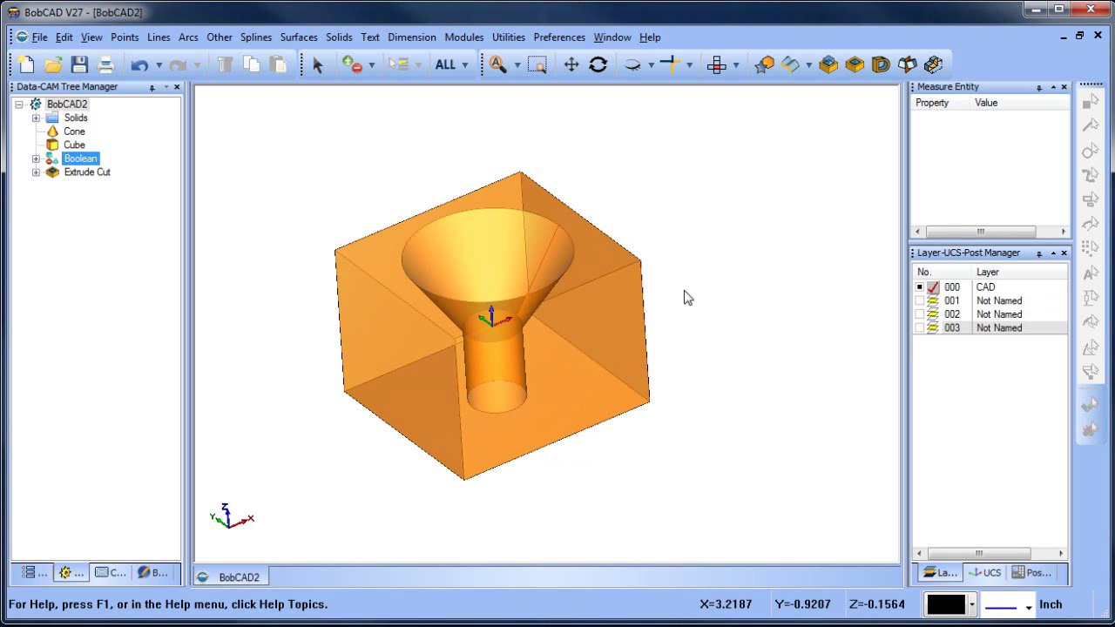
middle_click_drag(681, 296, 640, 383)
left_click(112, 573)
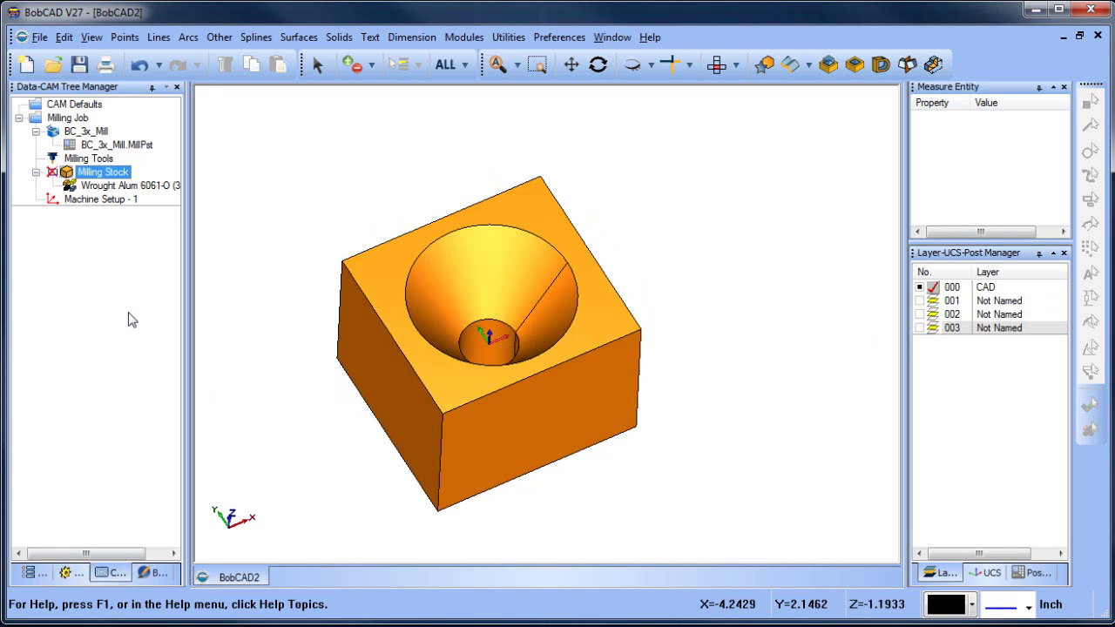
Start a Mill Drill Hole feature on Machine Setup - 1 and select the 1.0000-diameter hole
middle_click_drag(494, 359, 522, 330)
right_click(100, 200)
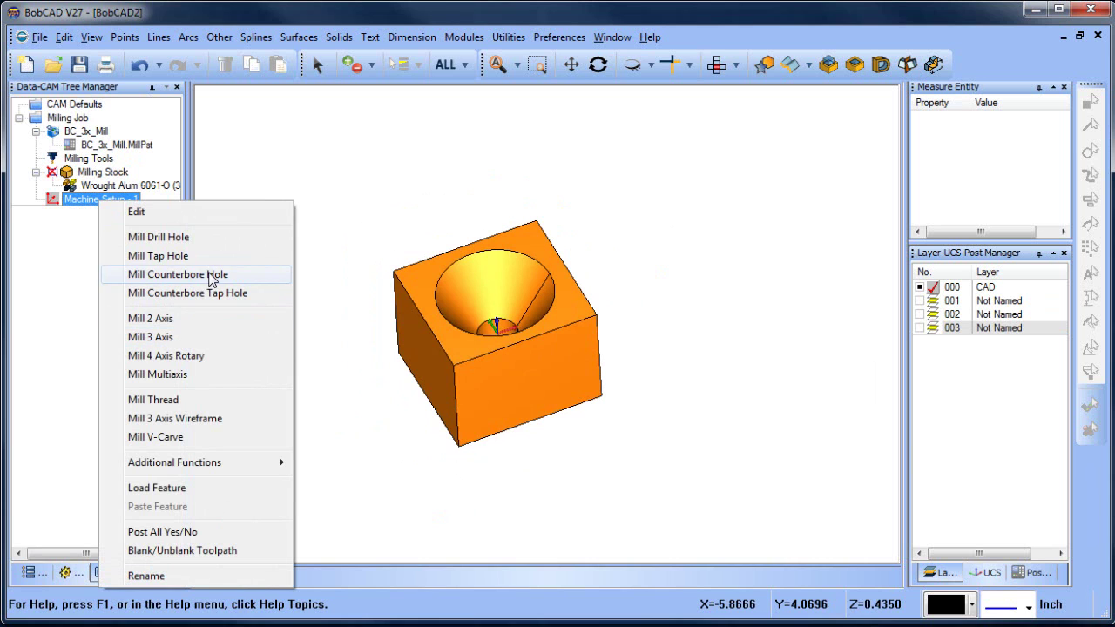
left_click(212, 238)
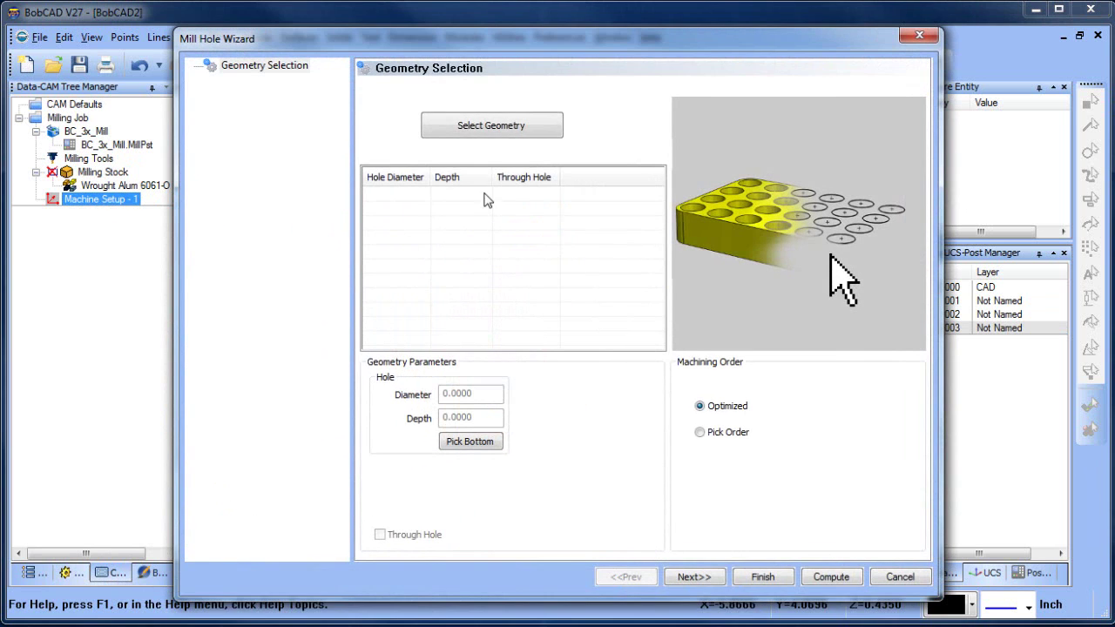
left_click(496, 125)
middle_click_drag(629, 368, 706, 319)
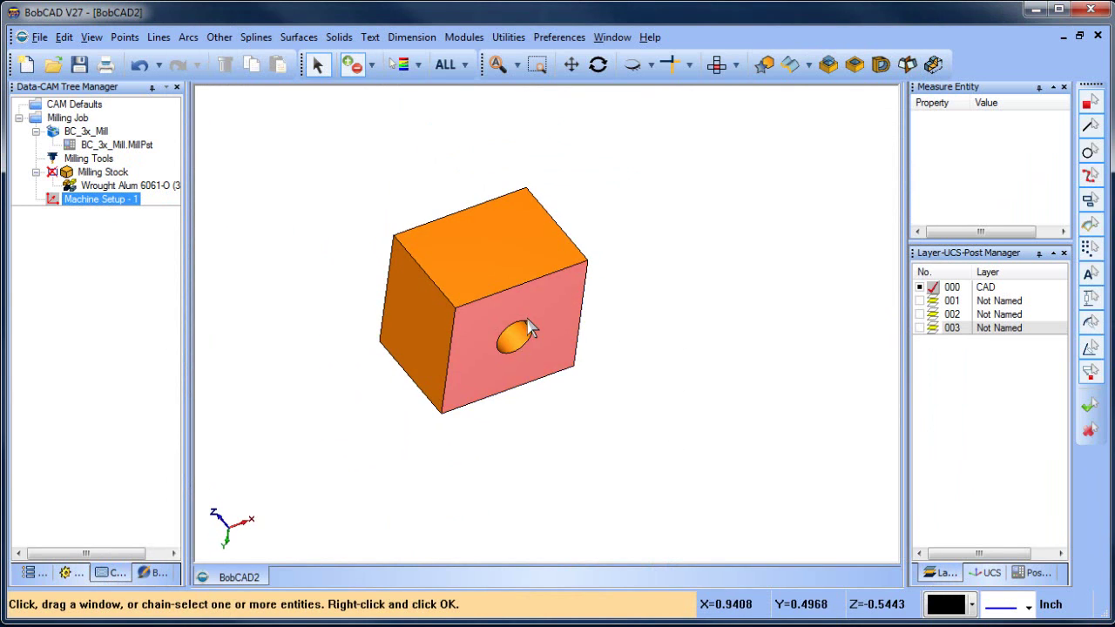
right_click(712, 319)
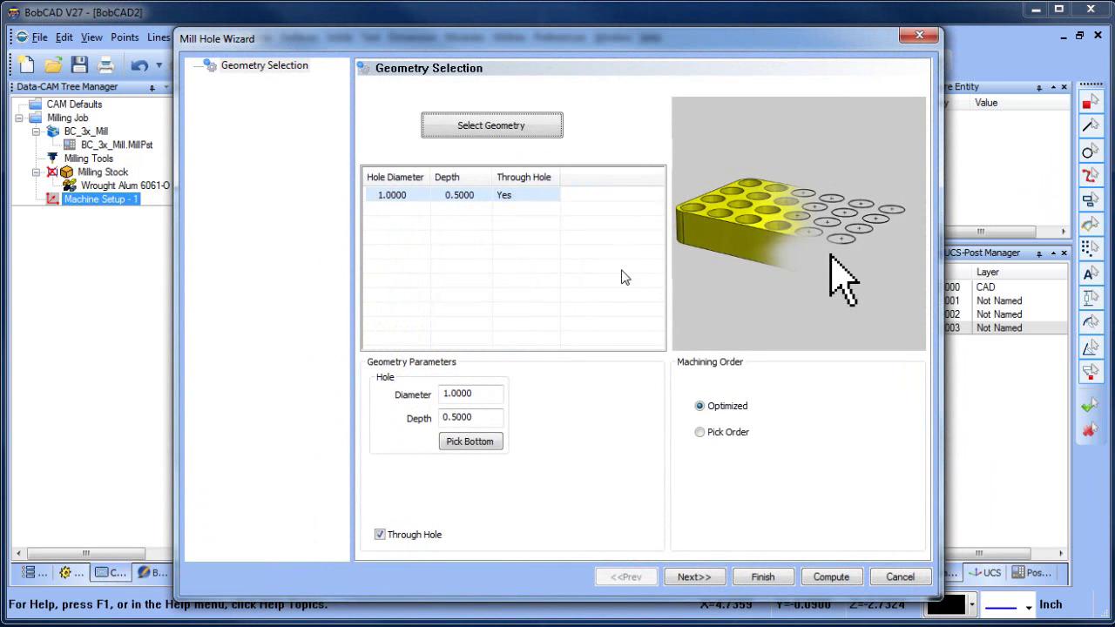
Pick the bottom of the part to set the hole depth to 2.8000
left_click(469, 446)
left_click(531, 391)
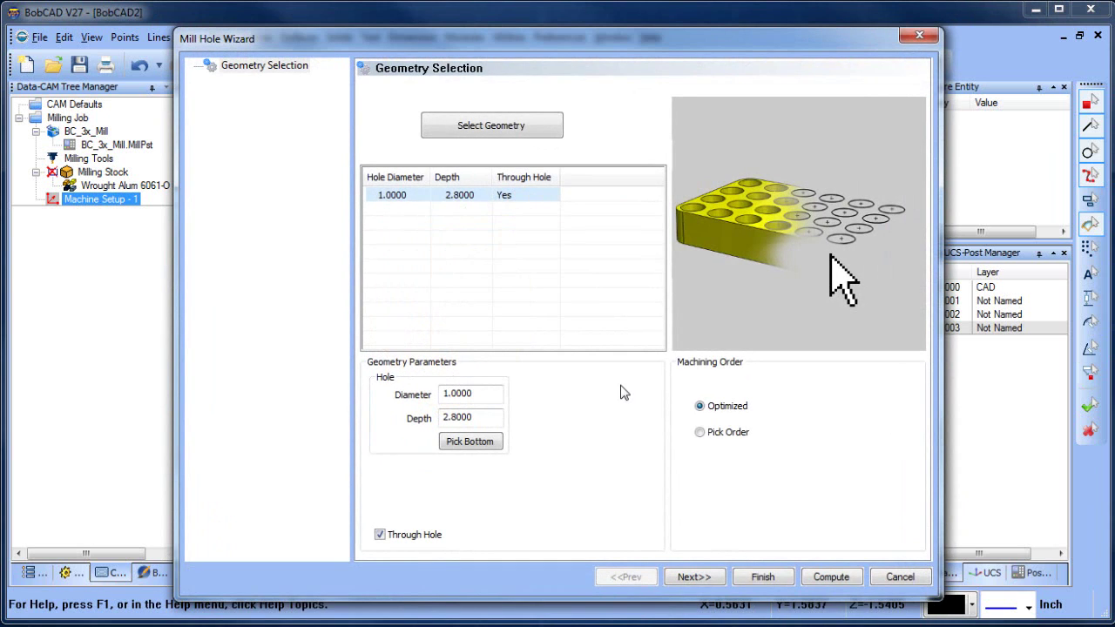
left_click(694, 577)
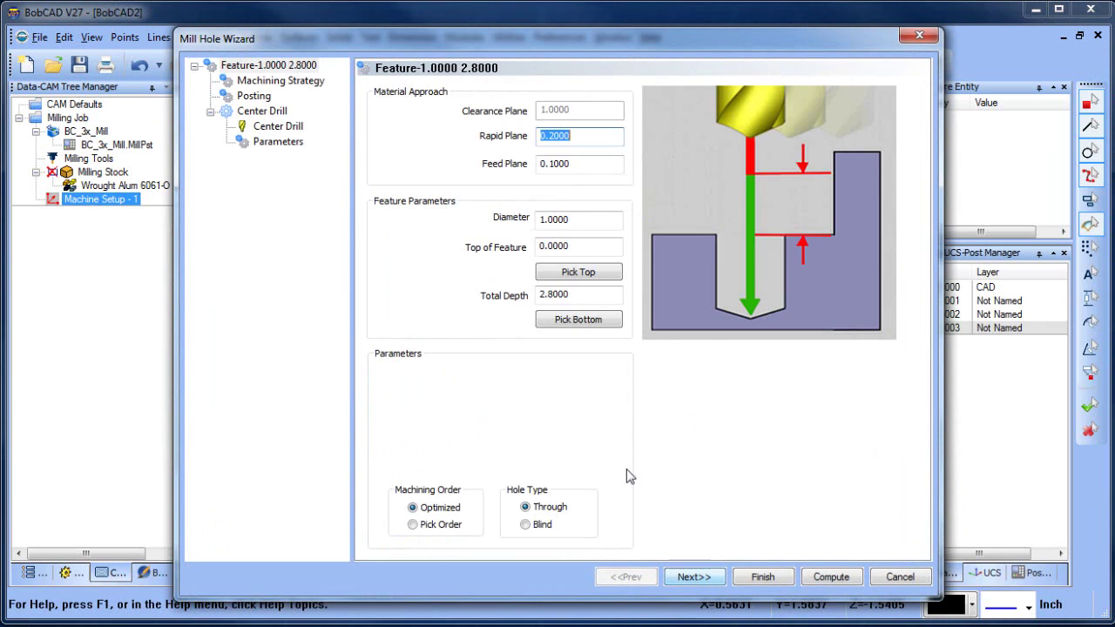
Apply the Hole template and add a second Drill after Center Drill and Drill
left_click(281, 80)
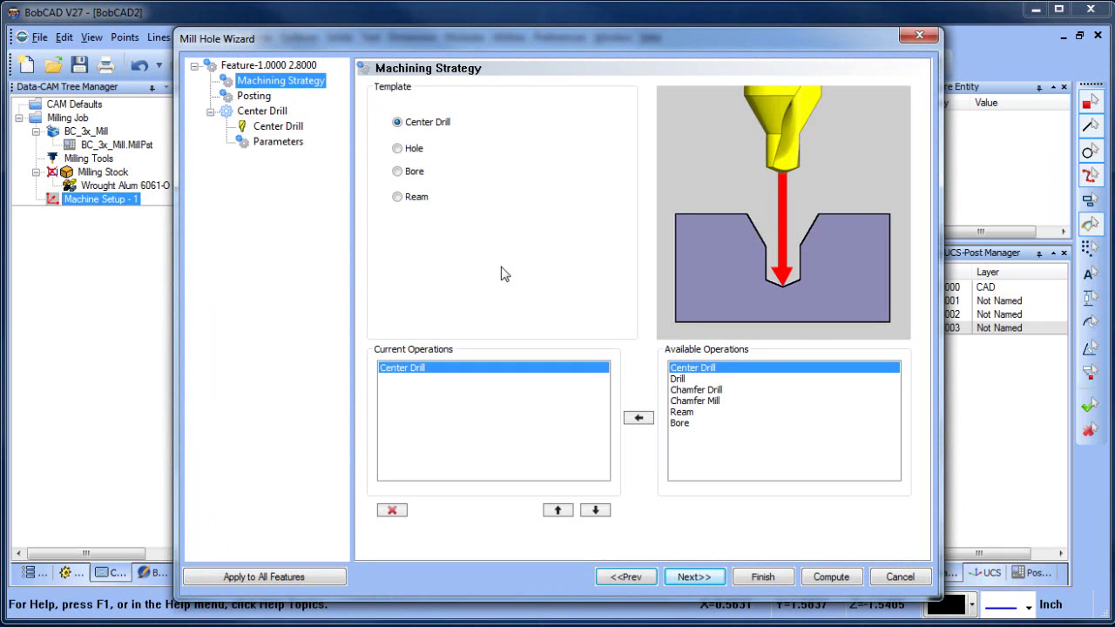
left_click(406, 150)
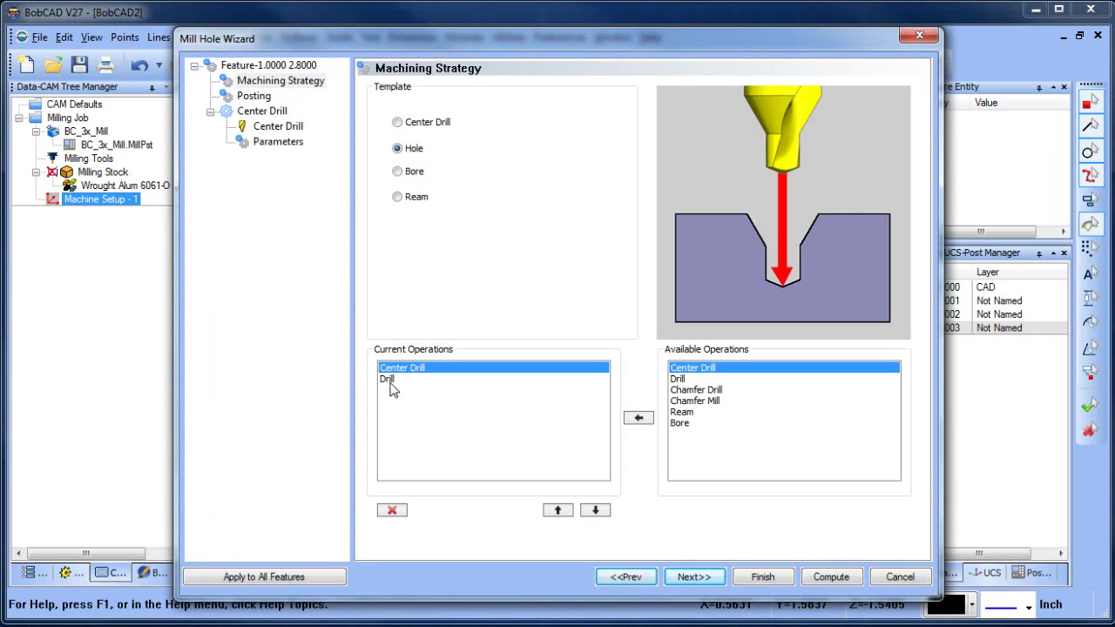
left_click(681, 381)
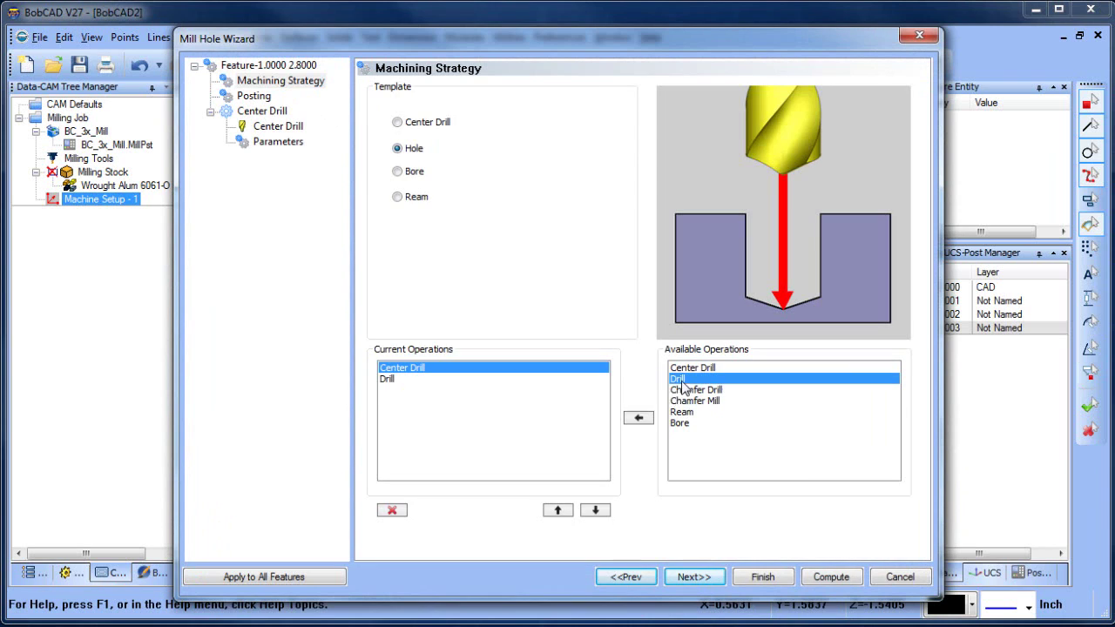
left_click(638, 419)
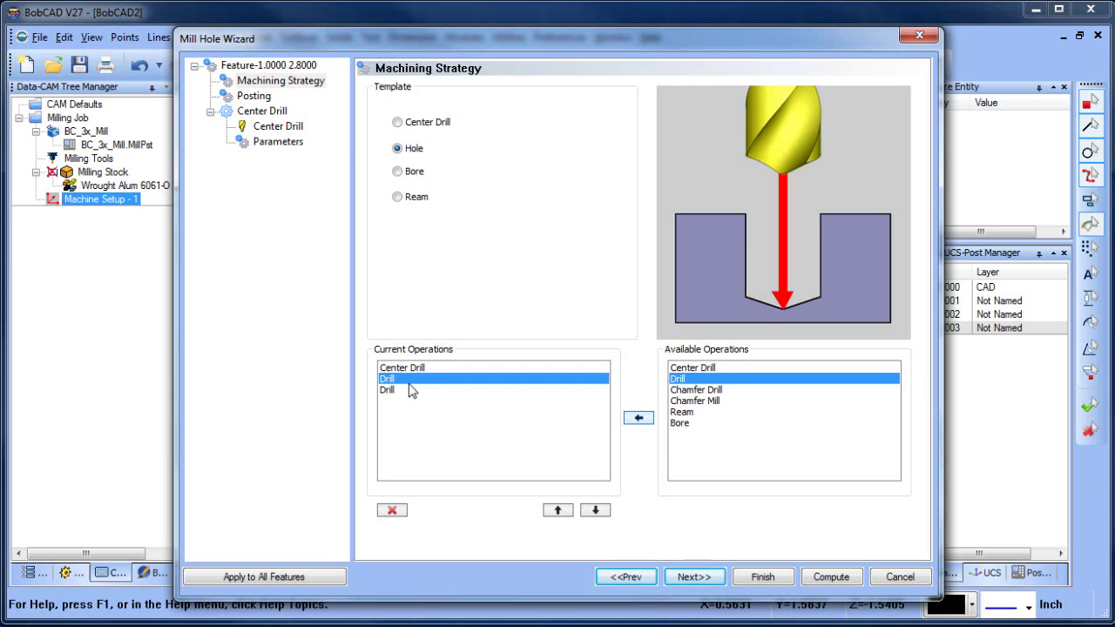
left_click(693, 576)
left_click(254, 173)
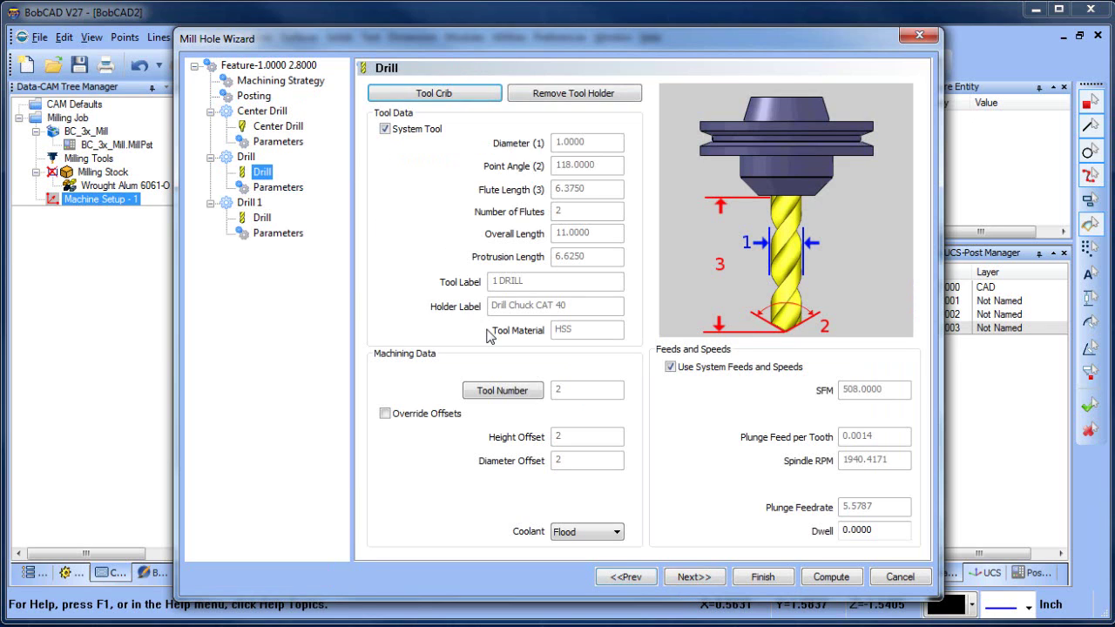
Review the hole wizard pages and change the first Drill's diameter to 0.5000
left_click(278, 187)
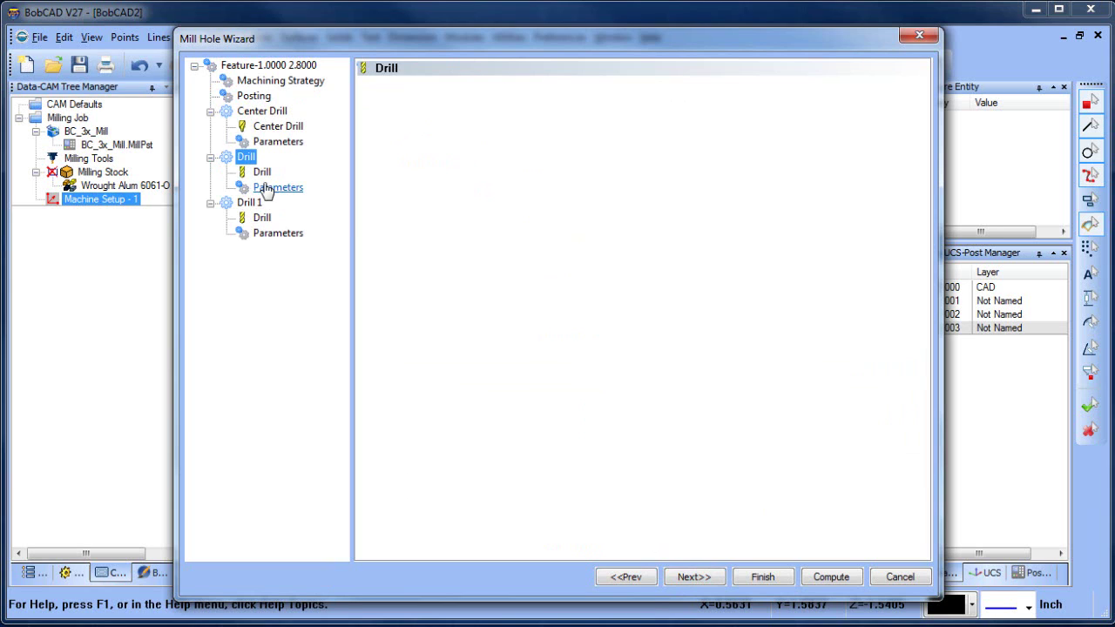
left_click(261, 66)
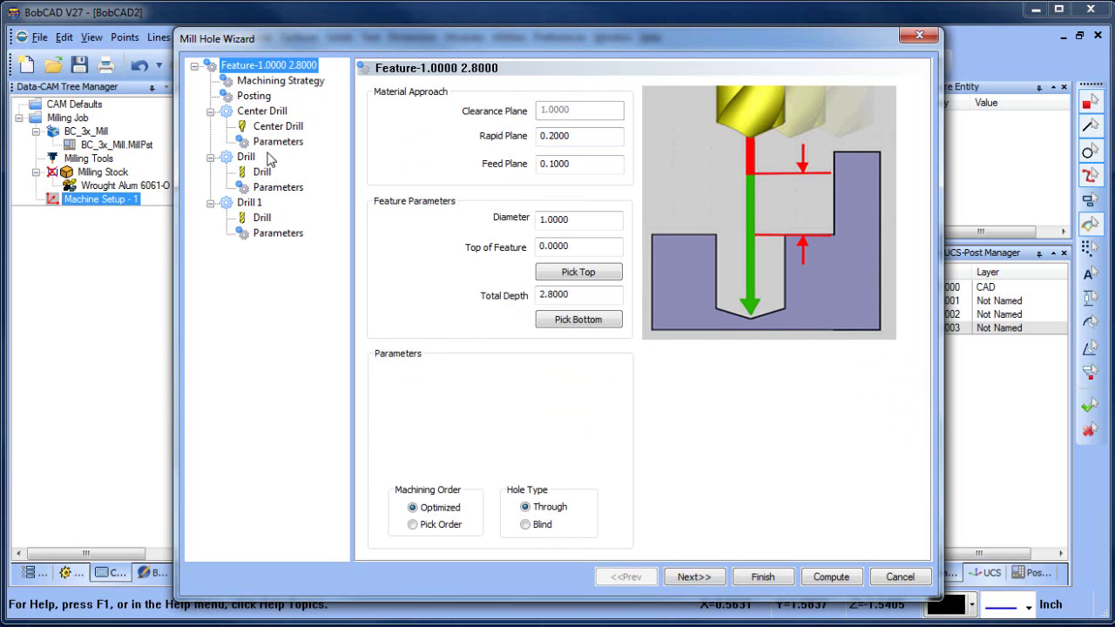
left_click(266, 81)
left_click(263, 112)
left_click(266, 126)
left_click(270, 141)
left_click(246, 157)
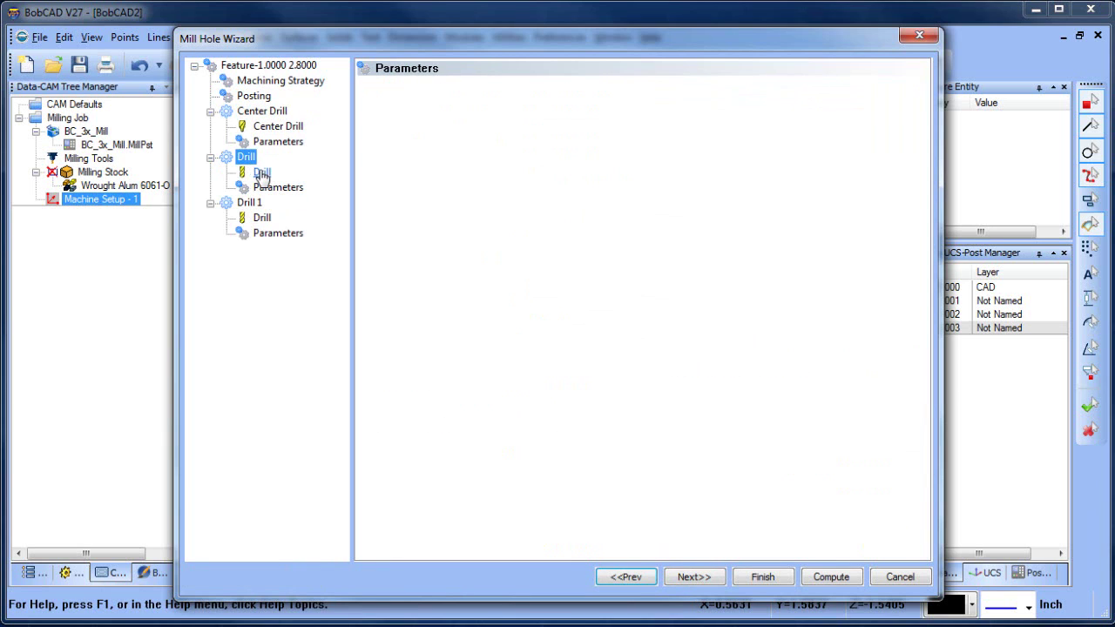
left_click(261, 172)
left_click(596, 142)
double_click(601, 143)
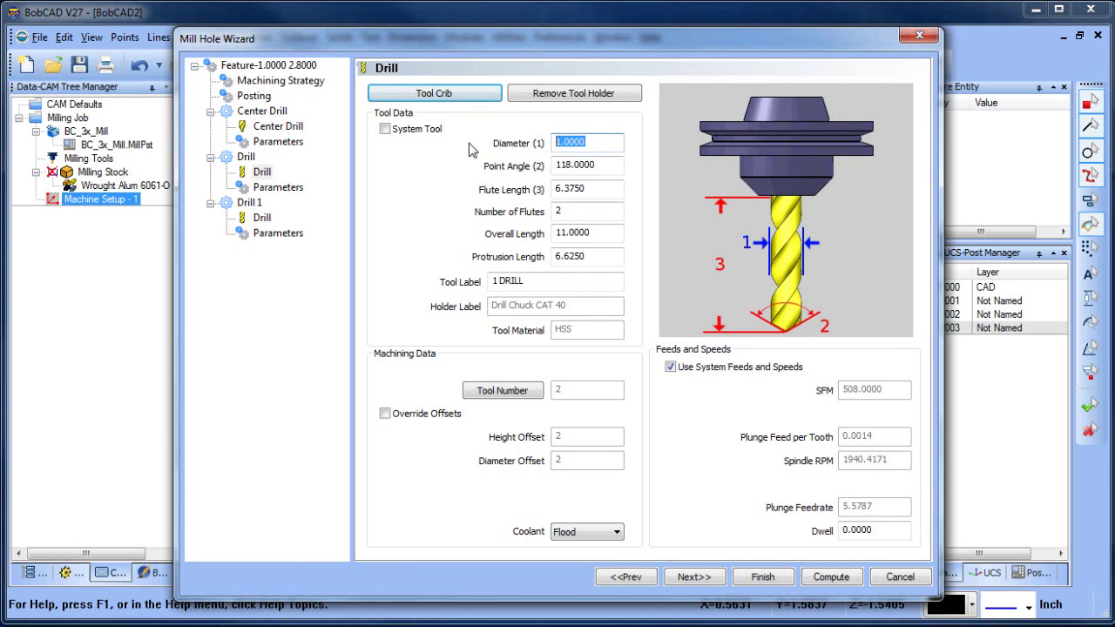
type(".5")
Set both Drill operations to peck cycles and compute the hole toolpaths
left_click(261, 217)
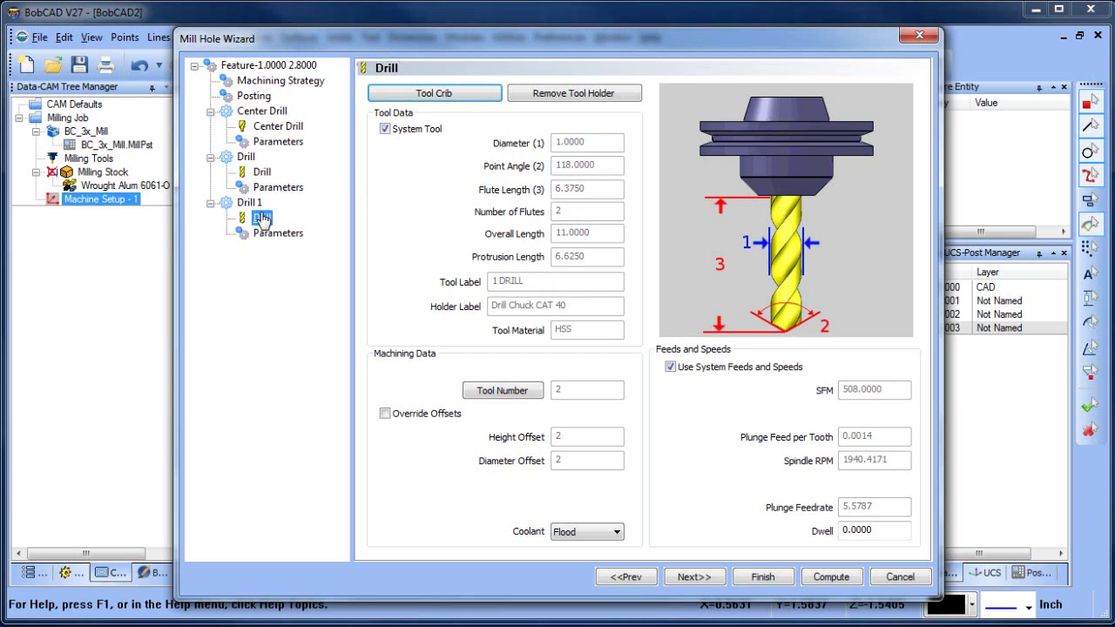
left_click(277, 126)
left_click(277, 142)
left_click(261, 172)
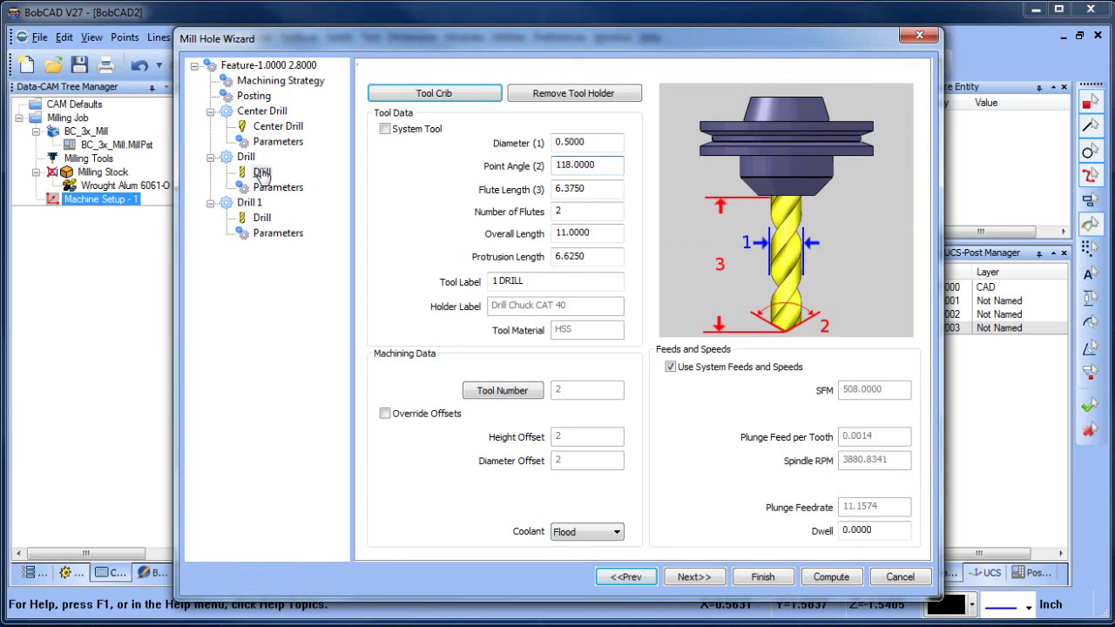
left_click(276, 187)
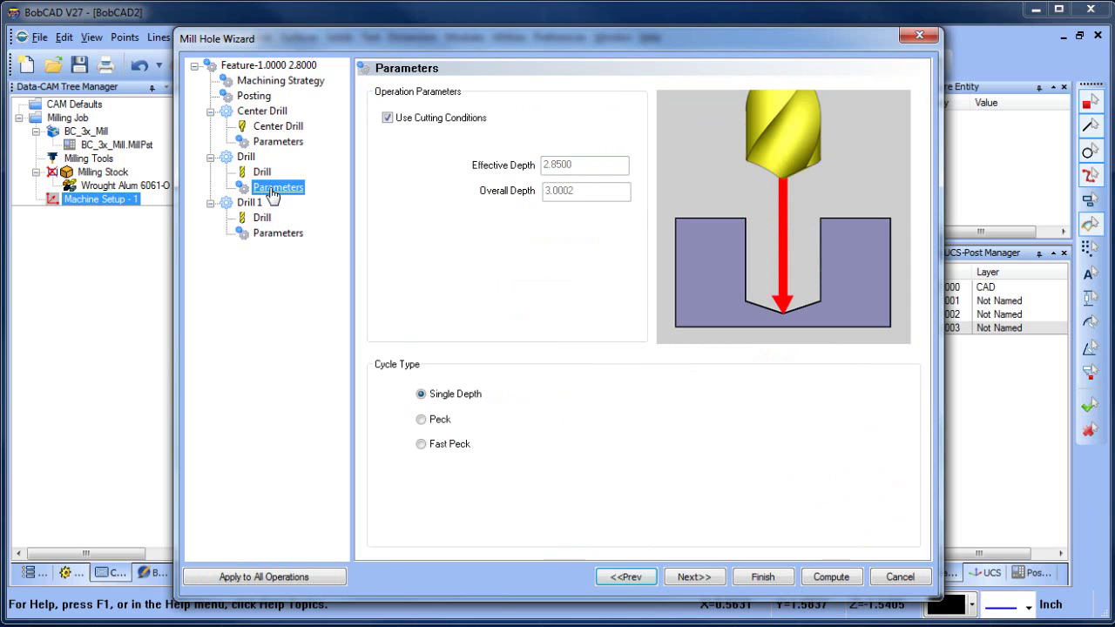
left_click(421, 419)
left_click(262, 218)
left_click(280, 235)
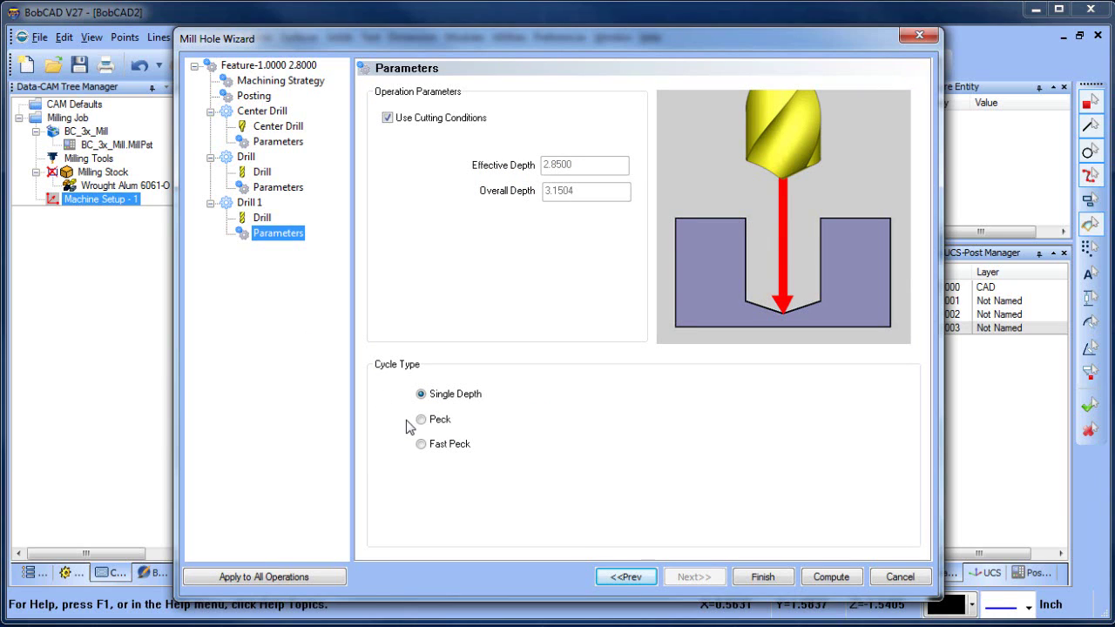
left_click(421, 421)
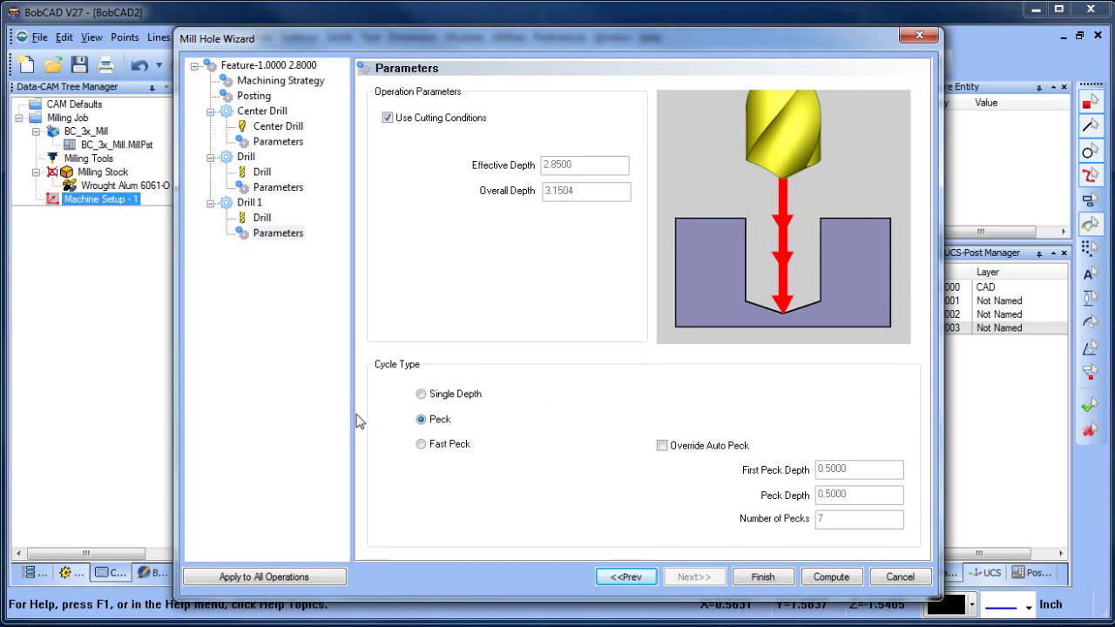
left_click(826, 577)
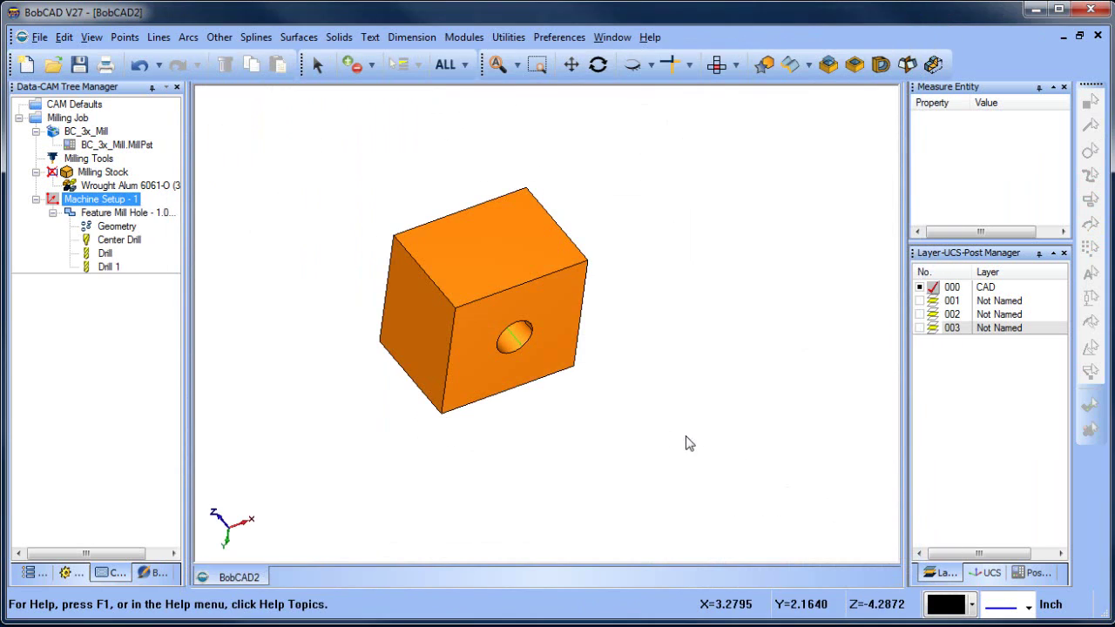
middle_click_drag(650, 375, 493, 423)
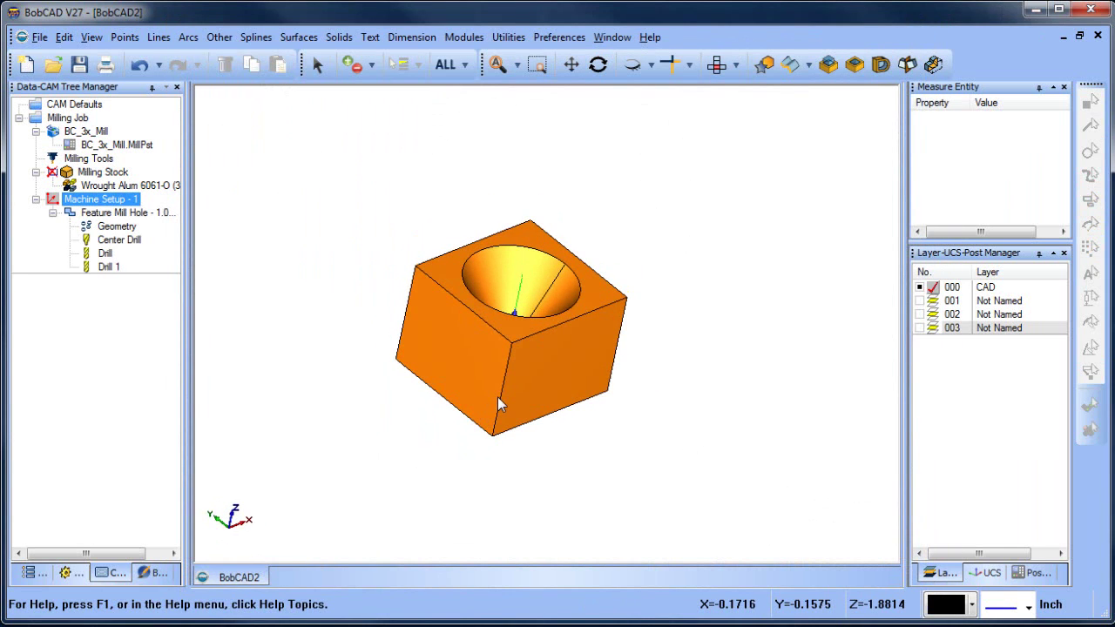
middle_click_drag(577, 318, 662, 387)
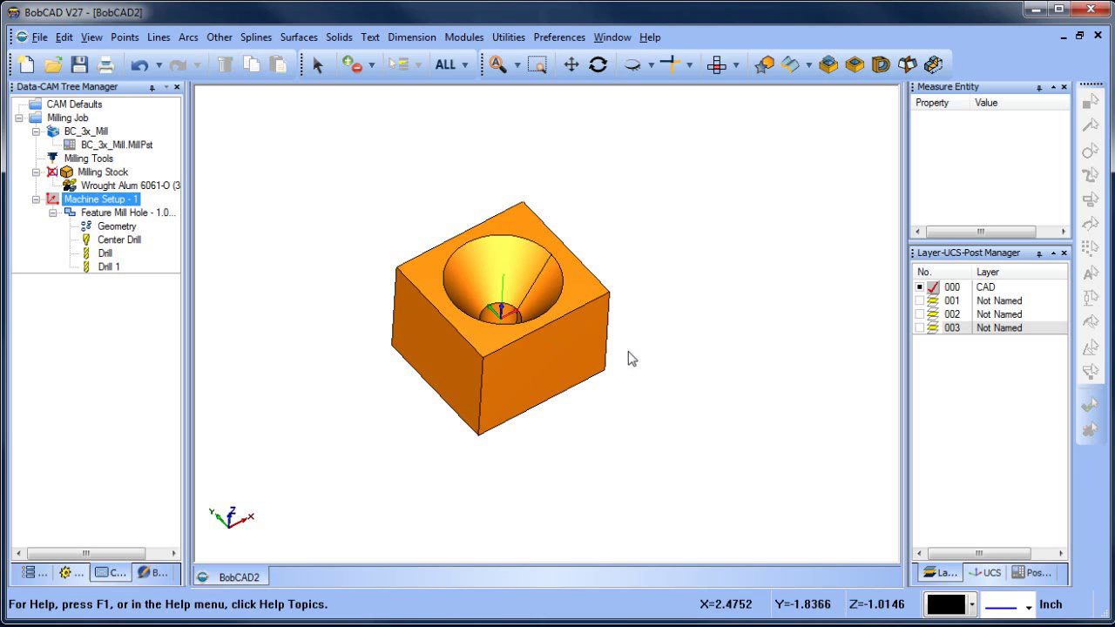
middle_click_drag(694, 340, 690, 354)
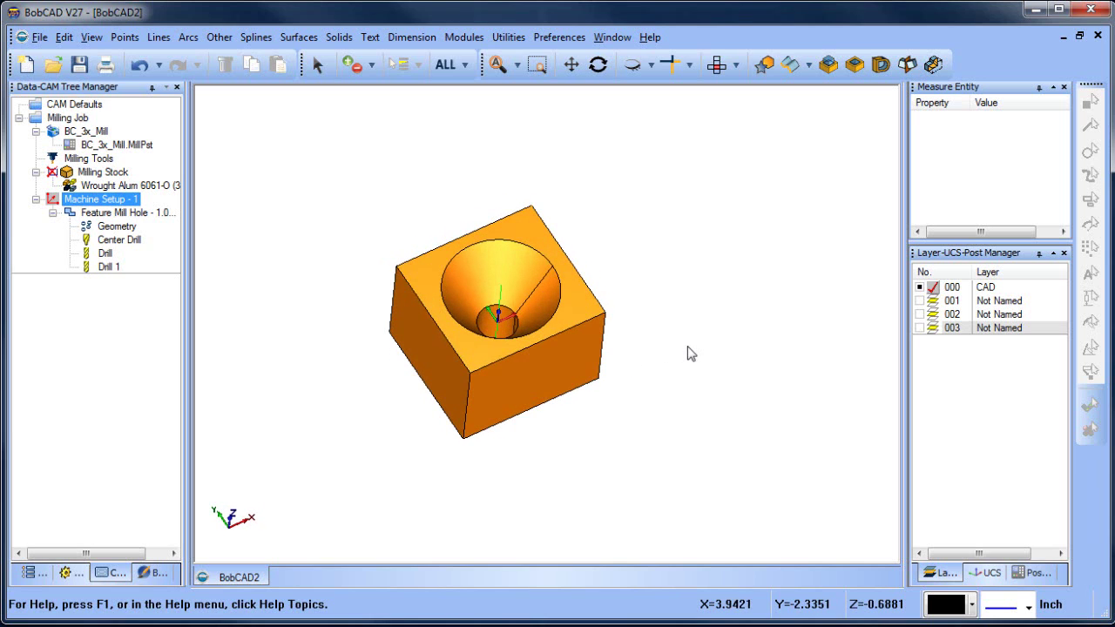
left_click(104, 212)
left_click(53, 212)
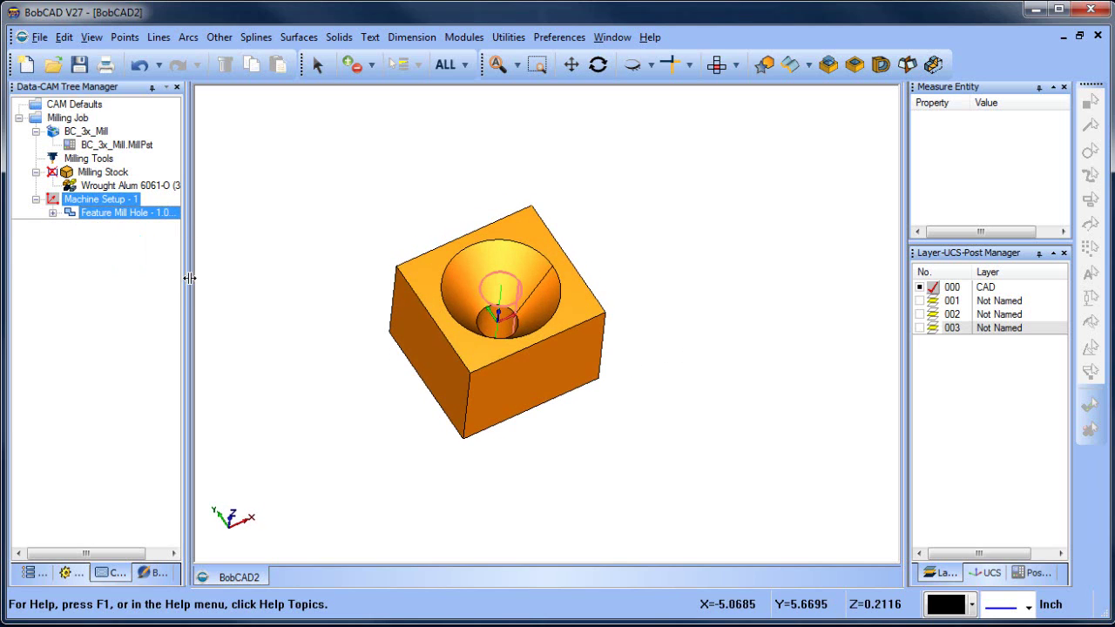
middle_click_drag(634, 380, 637, 358)
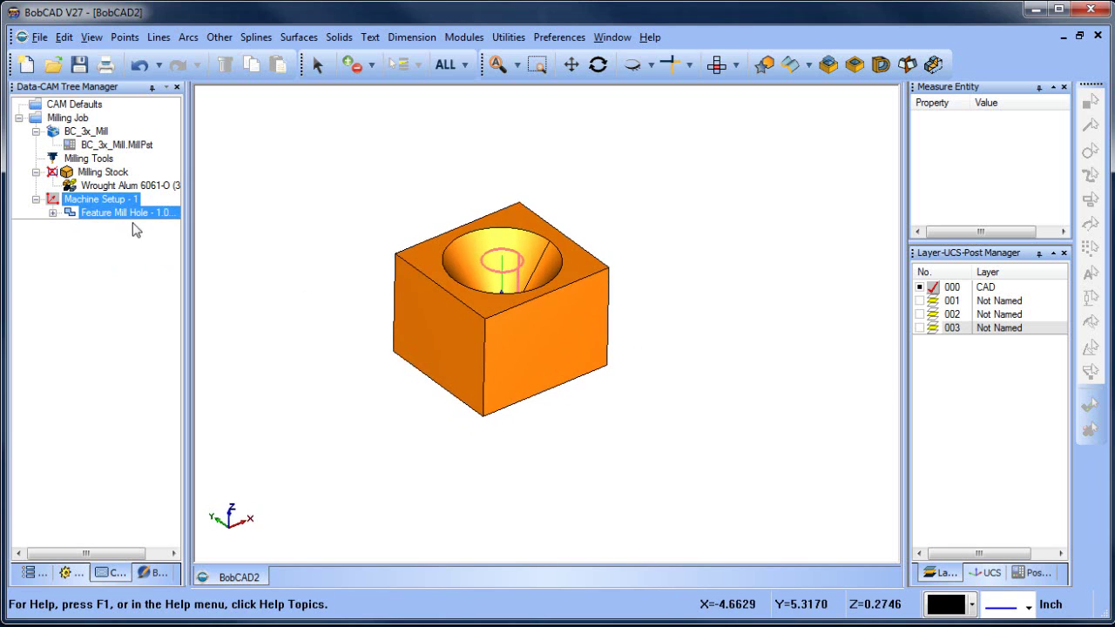
Start a new 3-axis milling feature with the whole block as its geometry
right_click(114, 214)
left_click(266, 370)
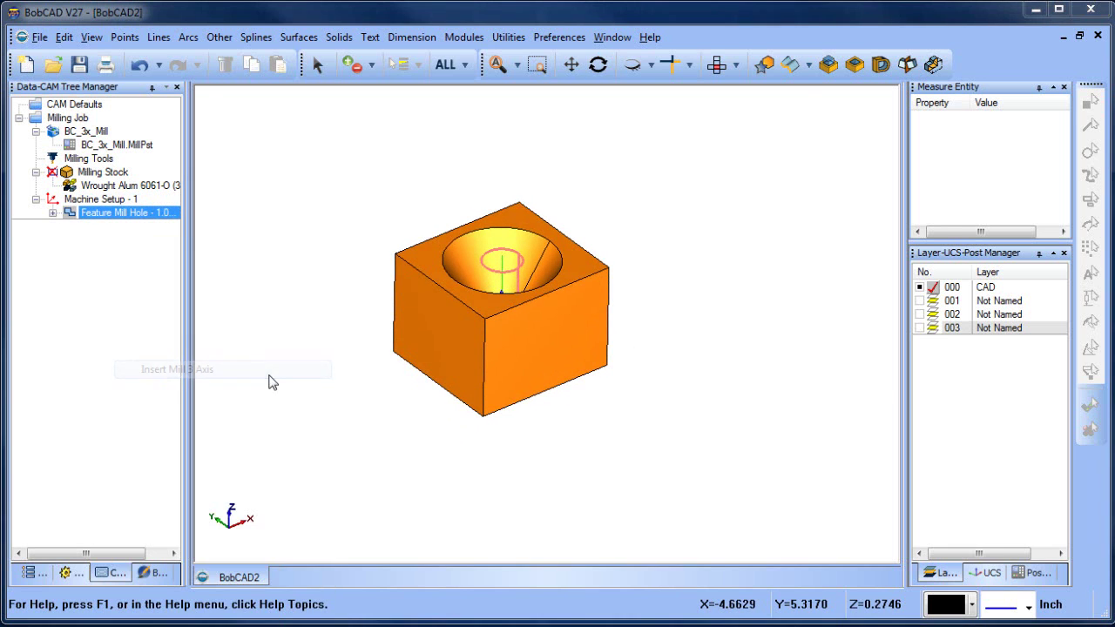
left_click(492, 146)
left_click(455, 70)
right_click(636, 170)
left_click(709, 575)
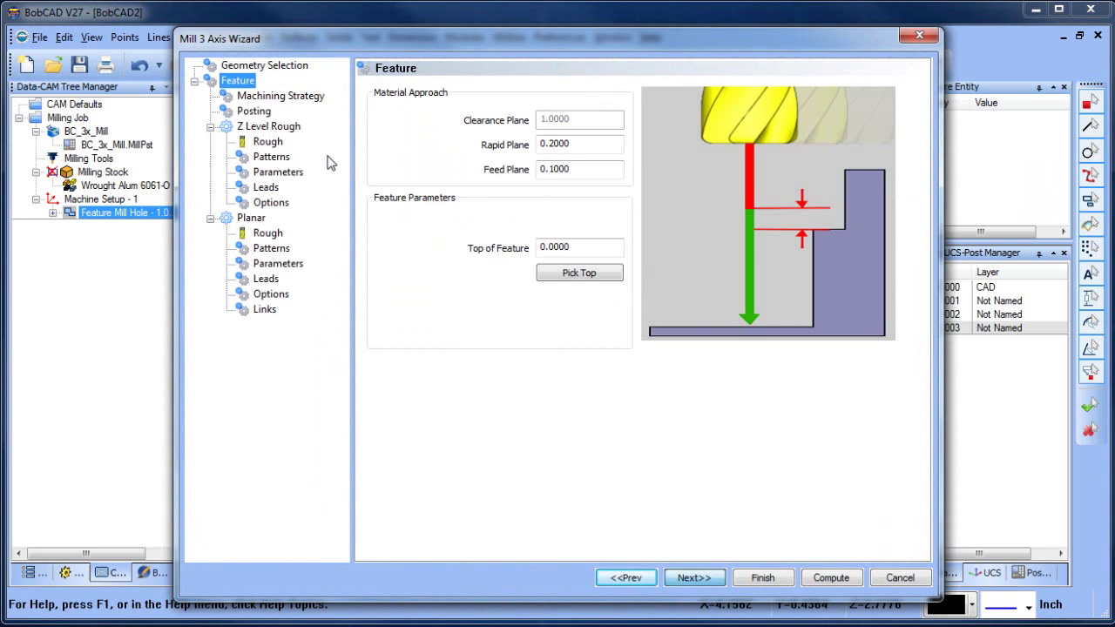
Choose Z Level Finish as the strategy and check its 0.5000 tool diameter
left_click(288, 95)
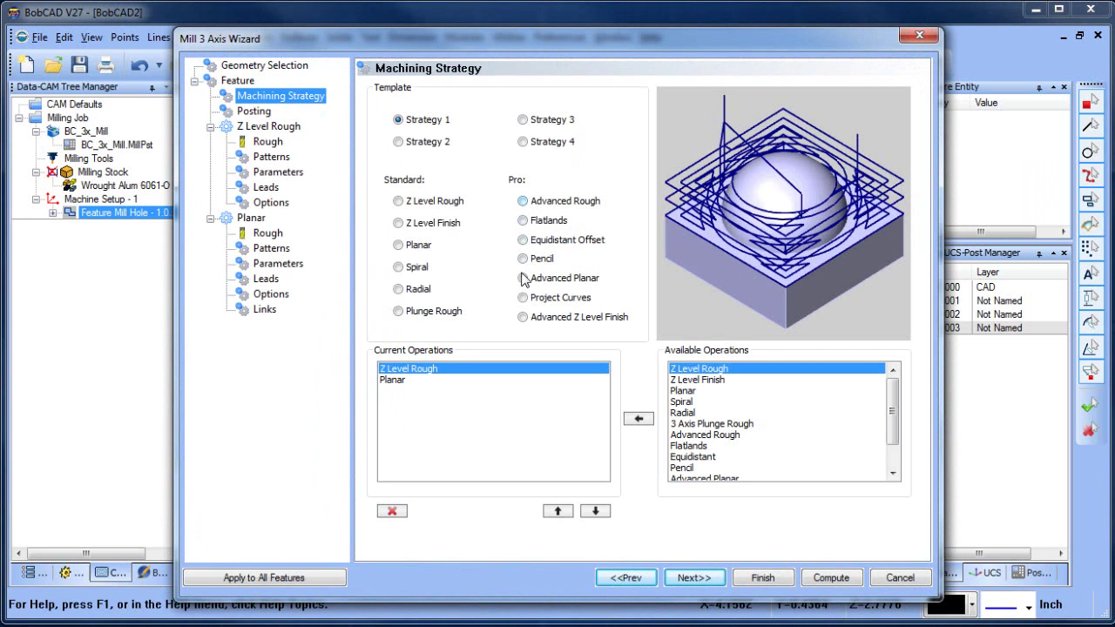
left_click(419, 226)
left_click(694, 577)
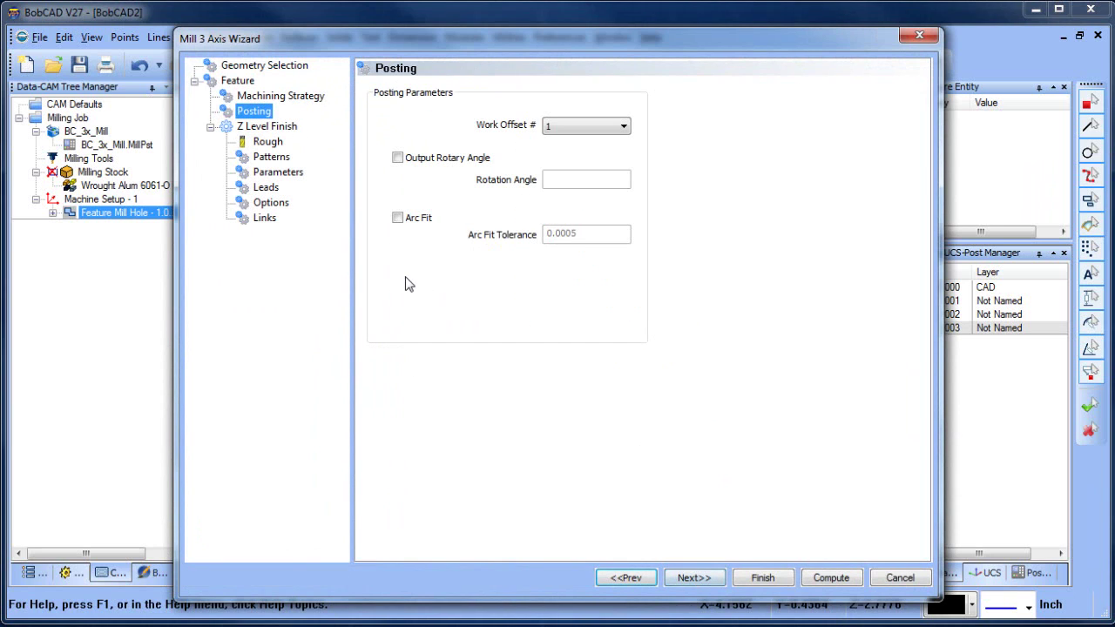
left_click(268, 141)
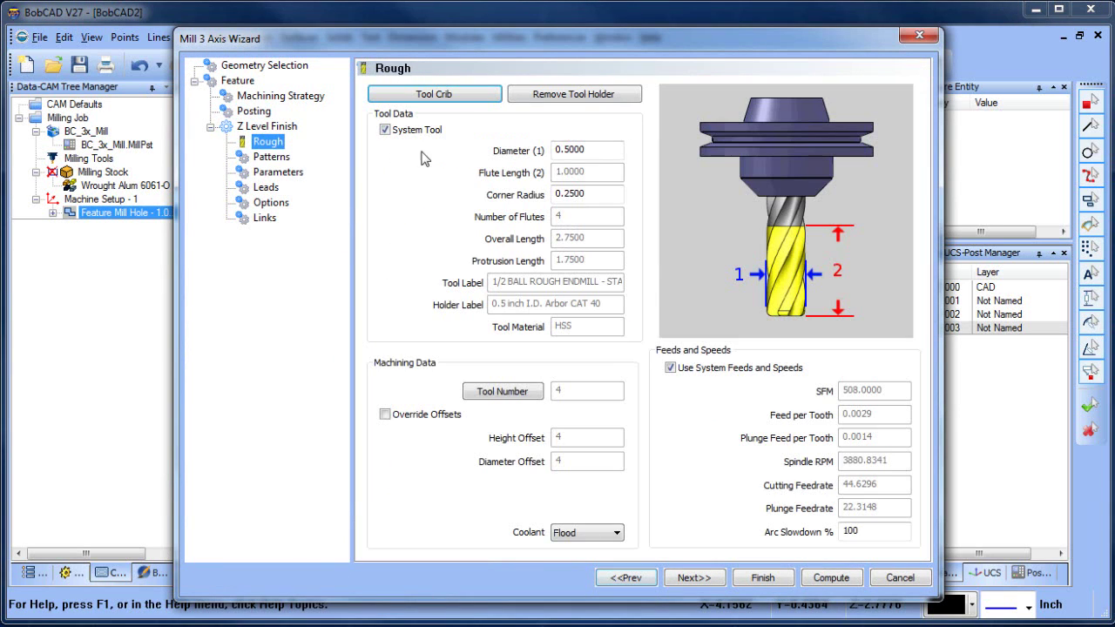
double_click(595, 152)
key("Tab")
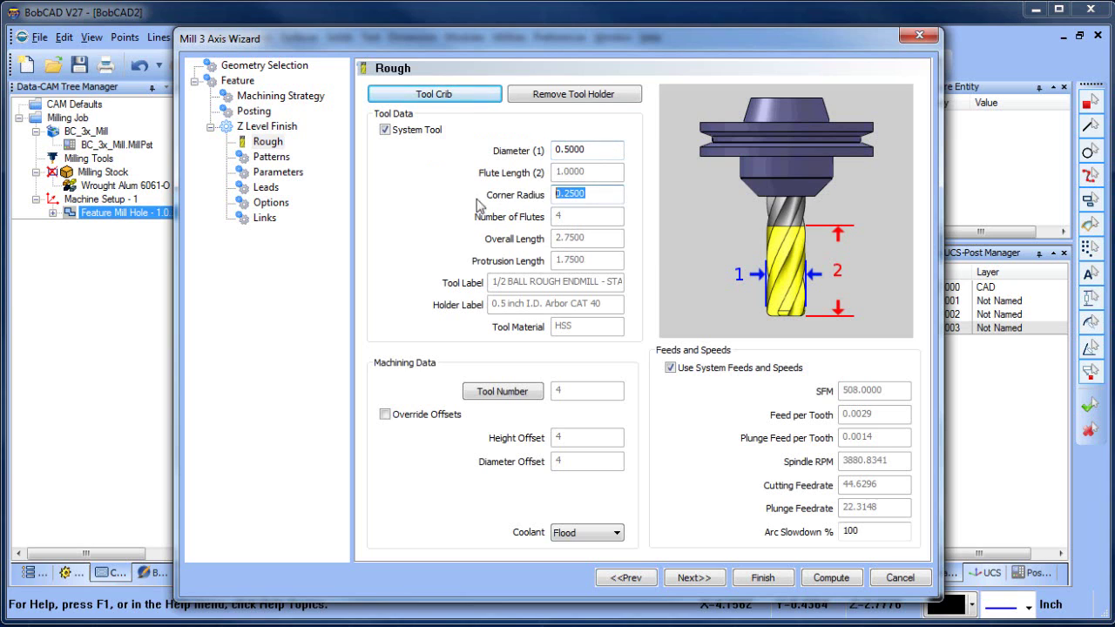
Limit cutting extents to Inner Most Only at 0.1000 depth of cut and compute
left_click(270, 158)
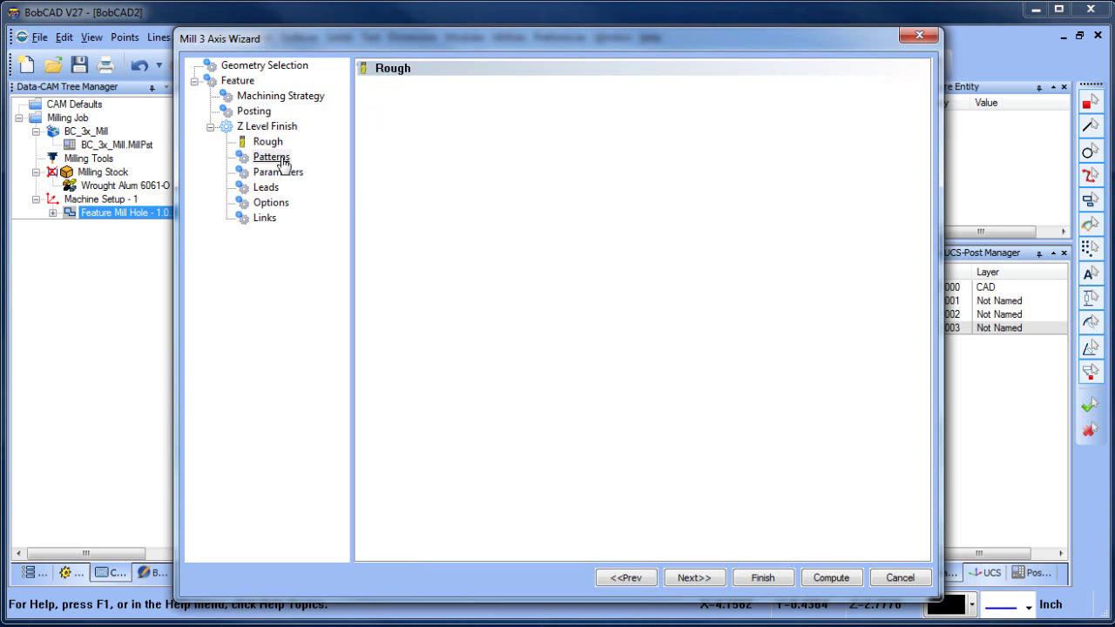
left_click(286, 176)
left_click(598, 115)
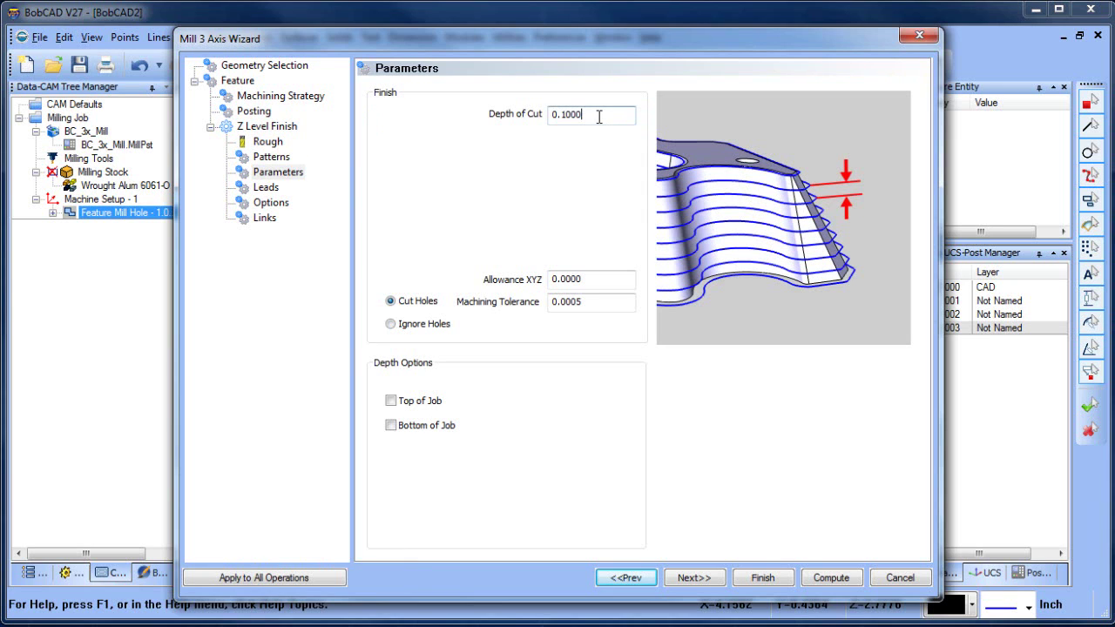
left_click(266, 188)
left_click(270, 209)
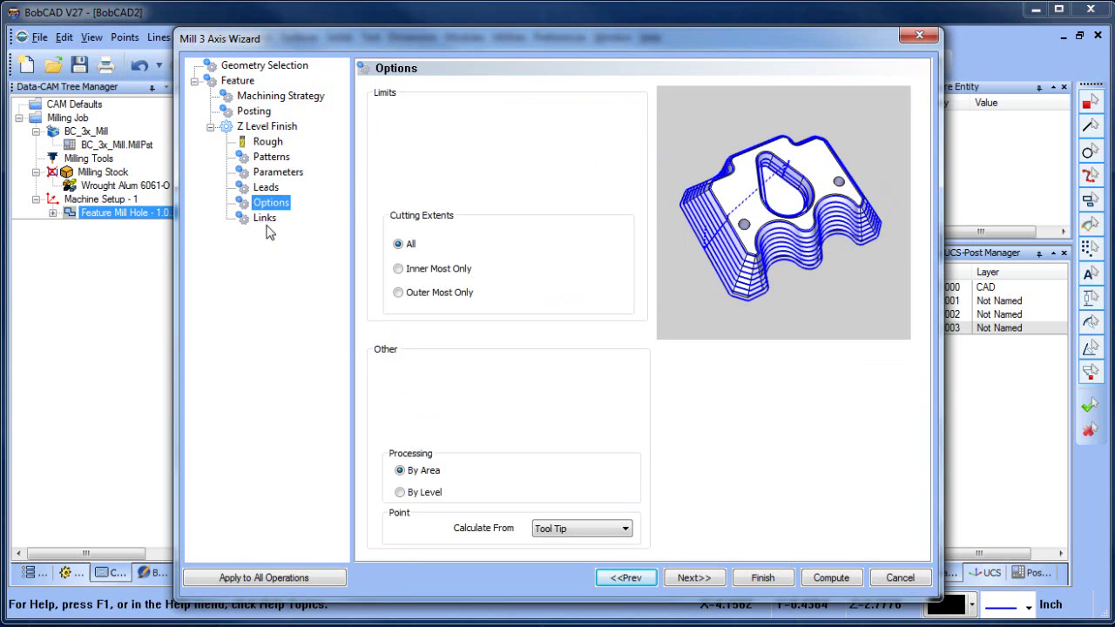
left_click(400, 273)
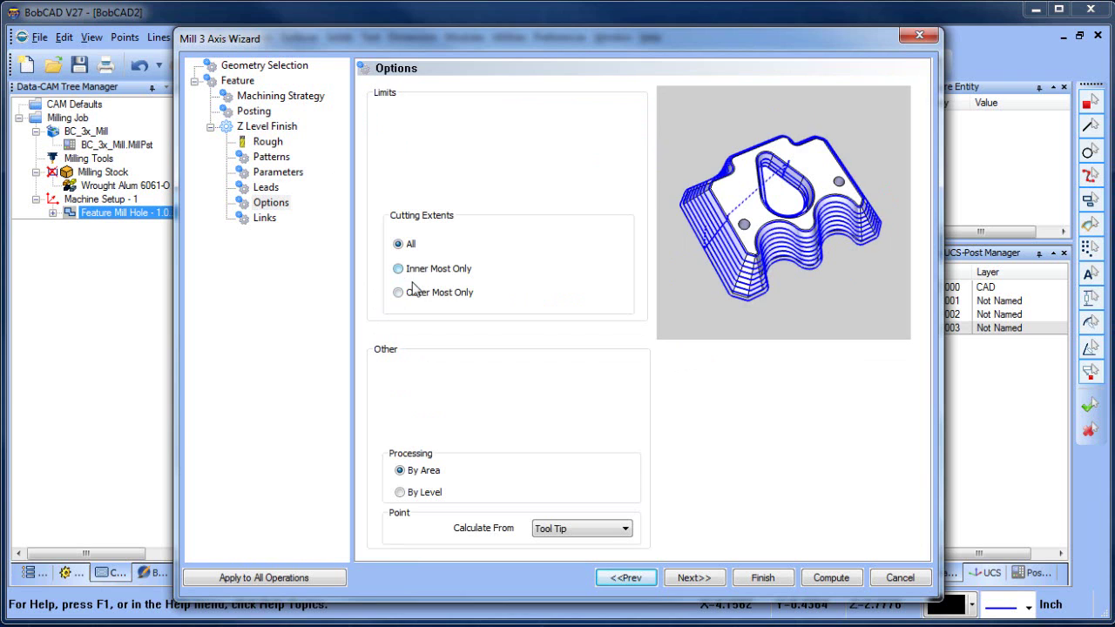
left_click(837, 581)
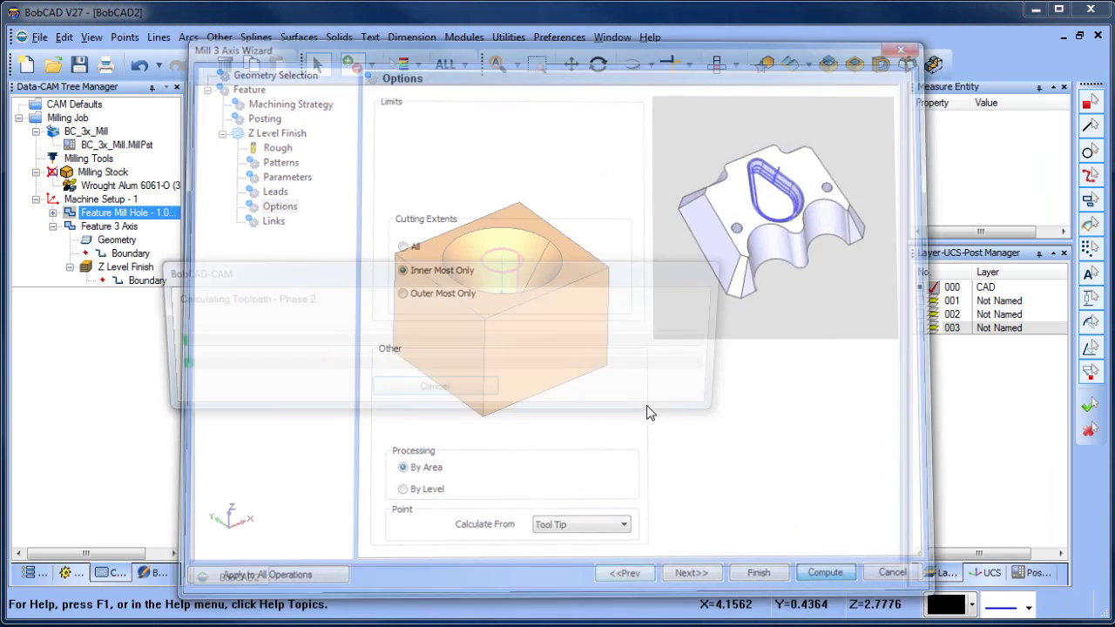
Inspect the finishing toolpath inside the cone, then launch Modules > Simulation
middle_click_drag(646, 412, 662, 321)
scroll(499, 303, "up", 3)
middle_click_drag(499, 303, 547, 221)
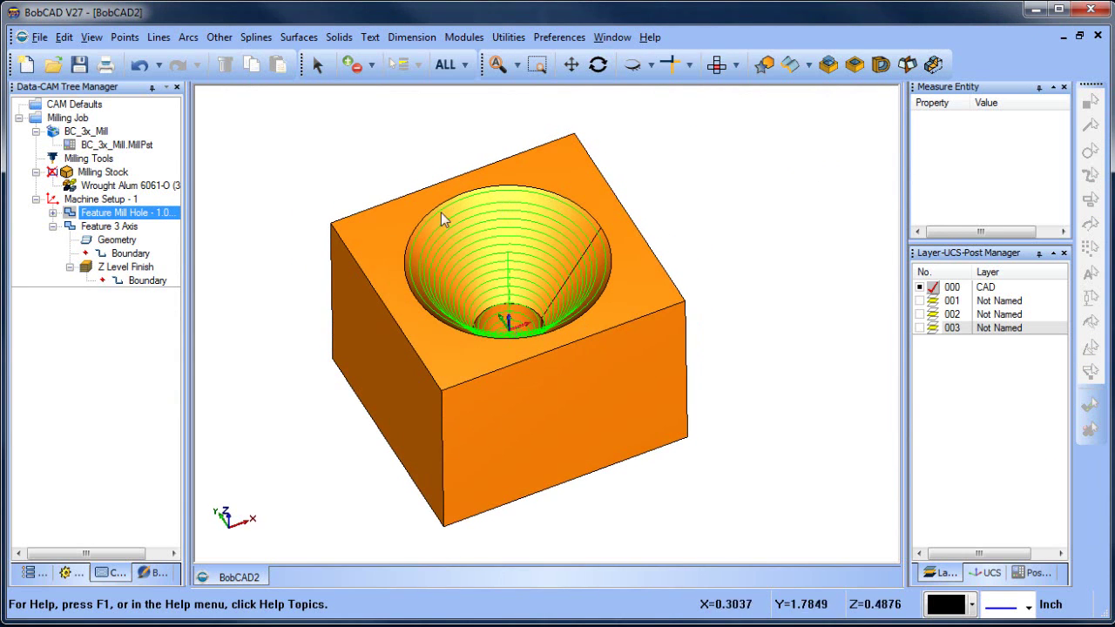
scroll(527, 287, "down", 3)
middle_click_drag(527, 286, 590, 406)
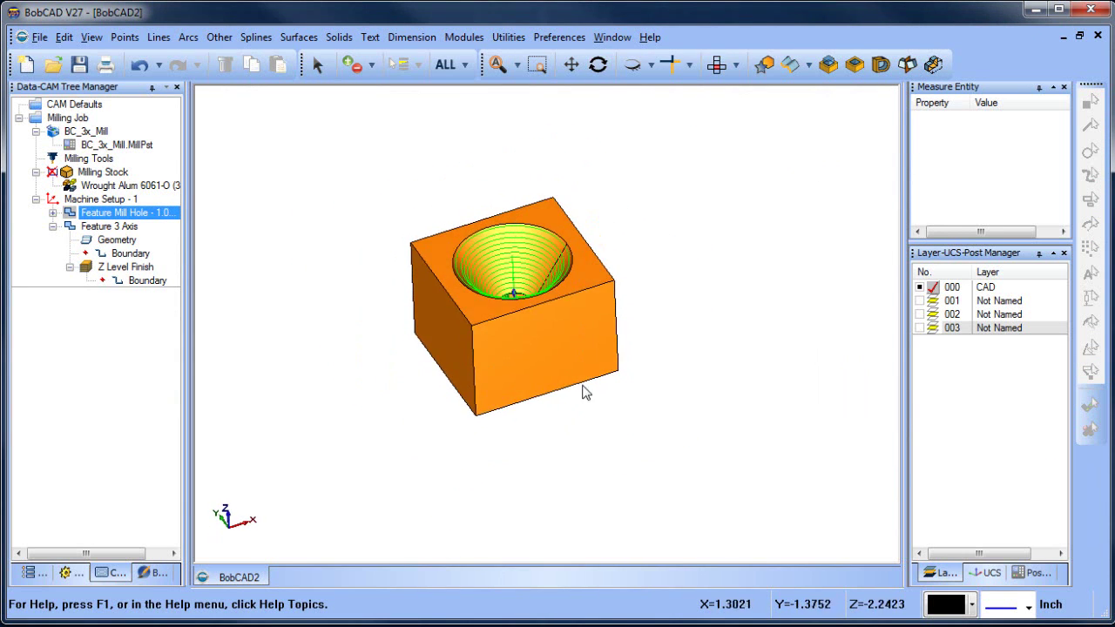
left_click(463, 37)
left_click(489, 150)
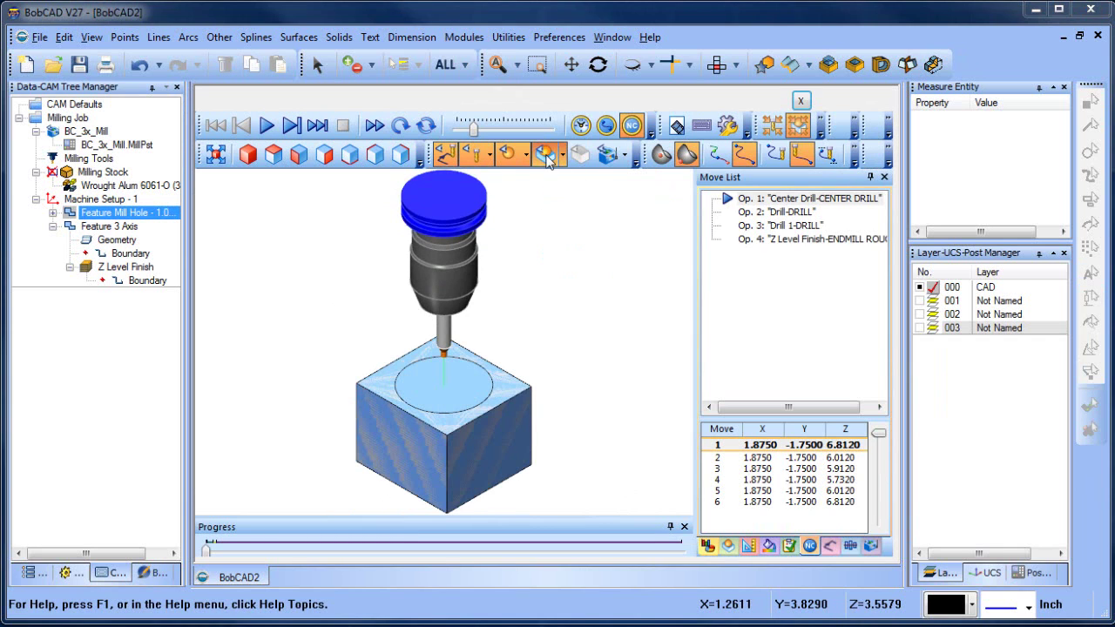
Reset the stock to an uncut block, play the simulation, and adjust its speed
left_click(548, 161)
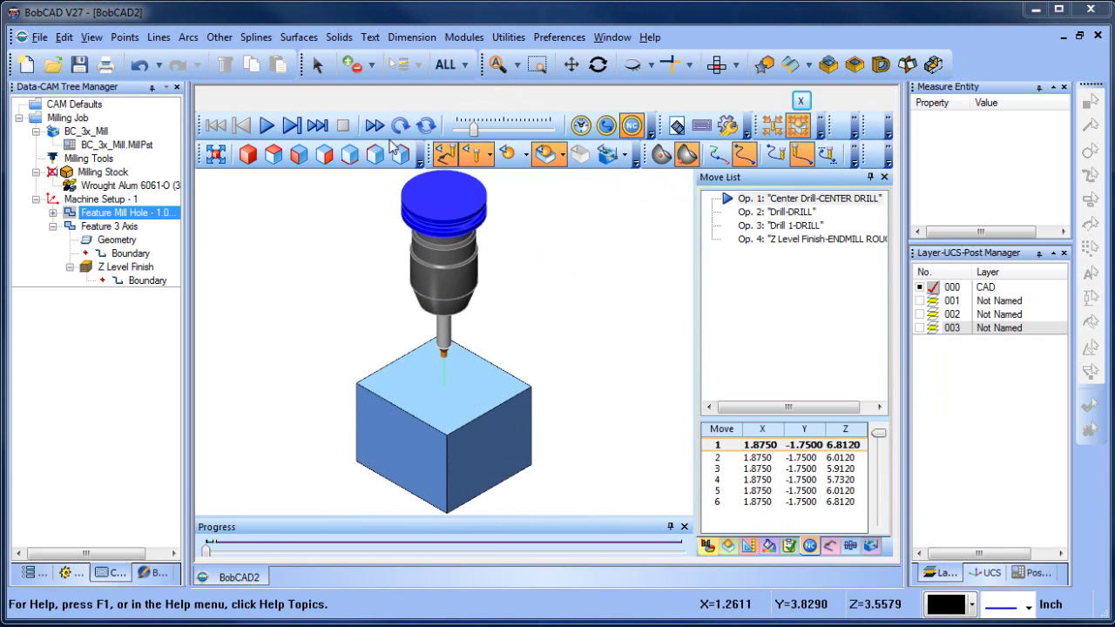
left_click(266, 124)
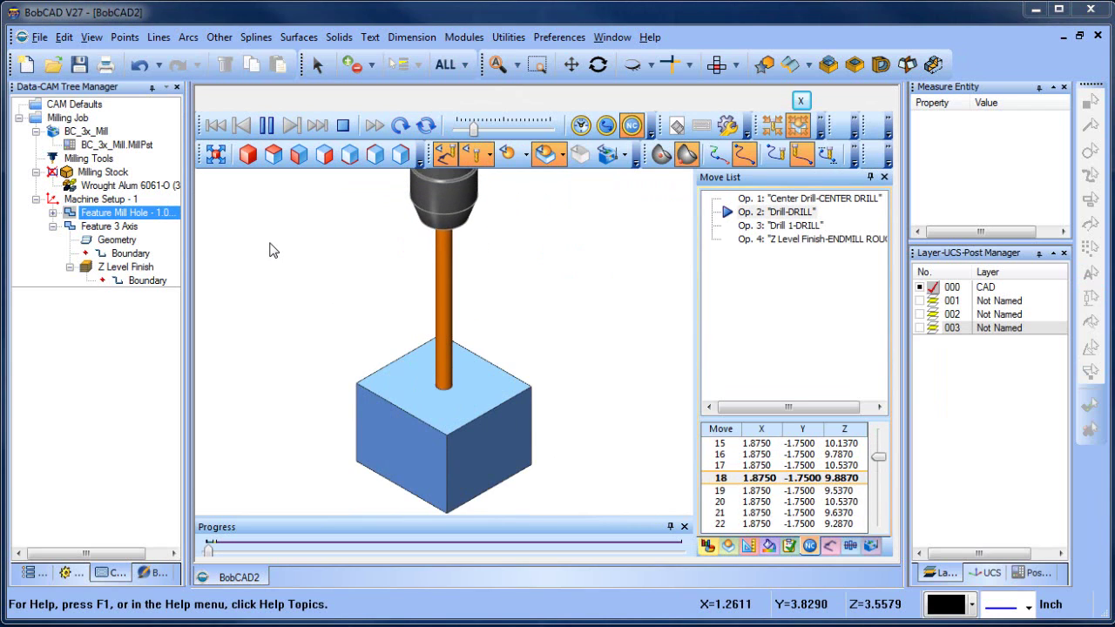
left_click_drag(474, 127, 503, 129)
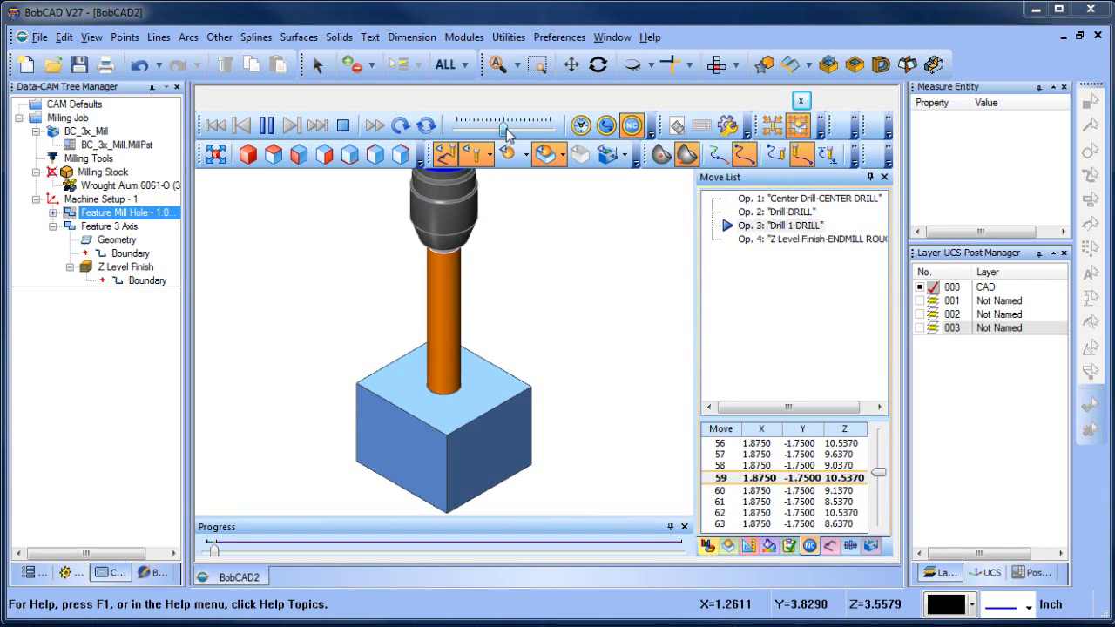
left_click_drag(505, 129, 491, 129)
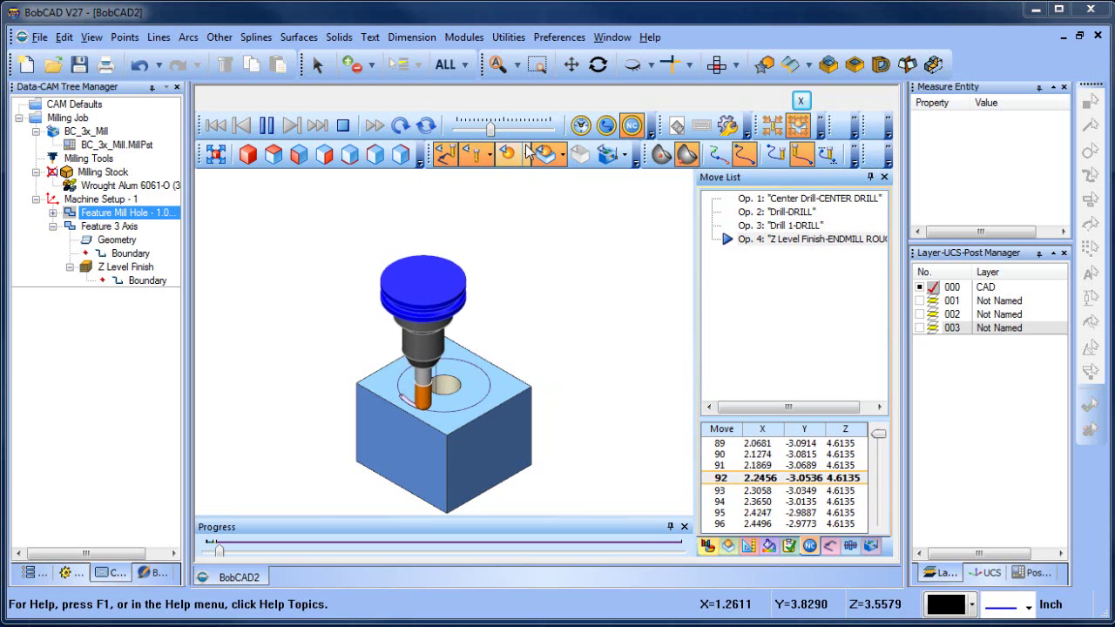
Watch the Z Level Finish machine the cone from several angles with transparent stock
left_click_drag(491, 129, 516, 130)
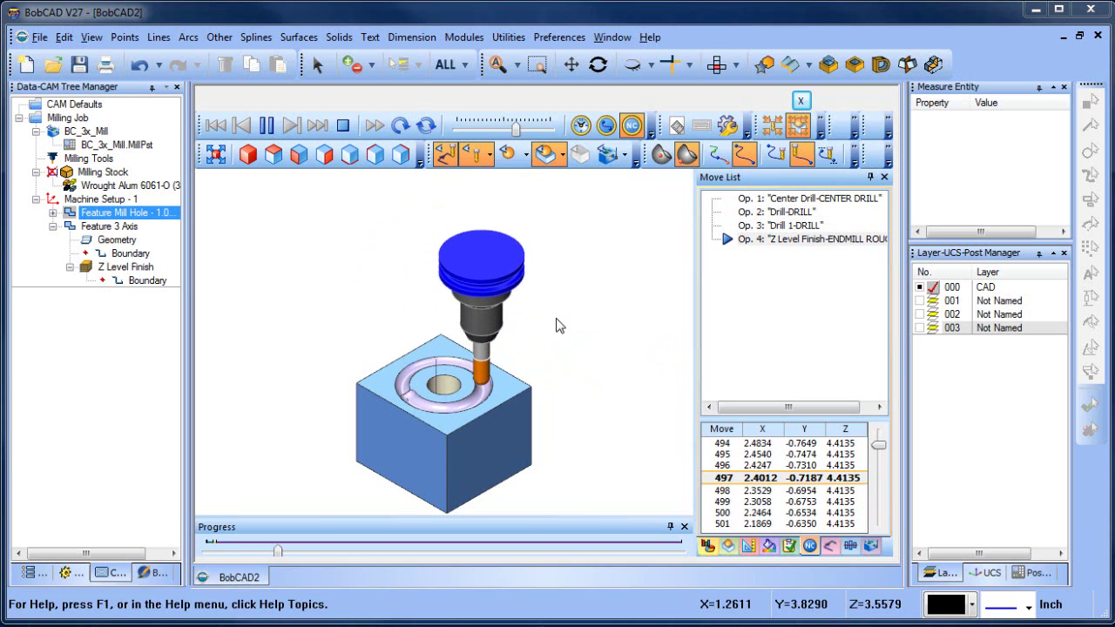
scroll(557, 326, "up", 2)
scroll(558, 326, "down", 3)
scroll(475, 418, "up", 1)
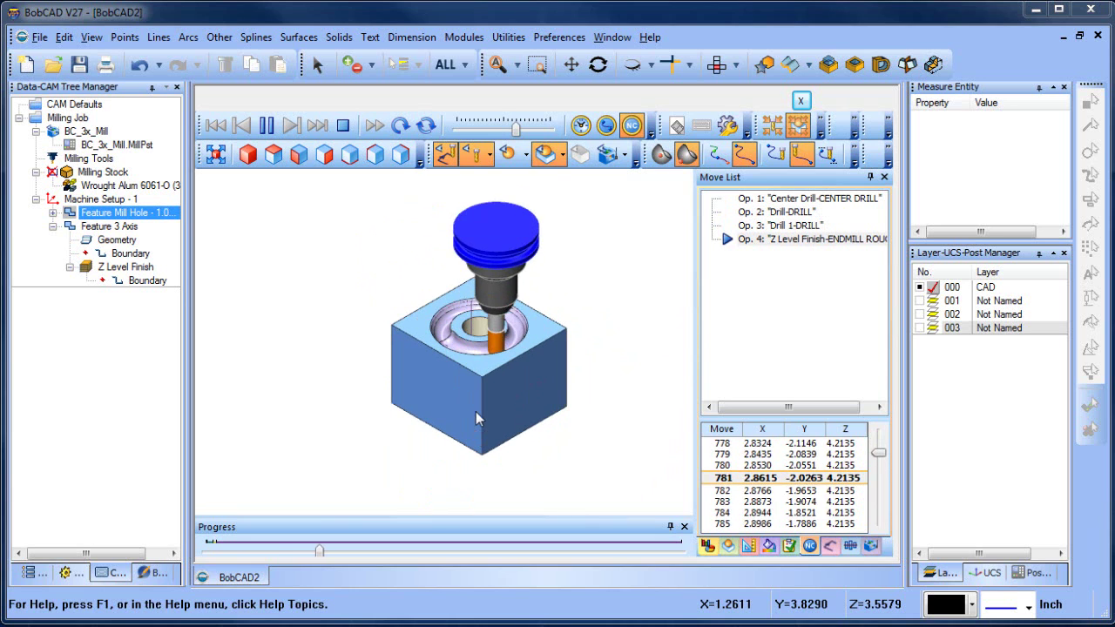
scroll(512, 388, "up", 2)
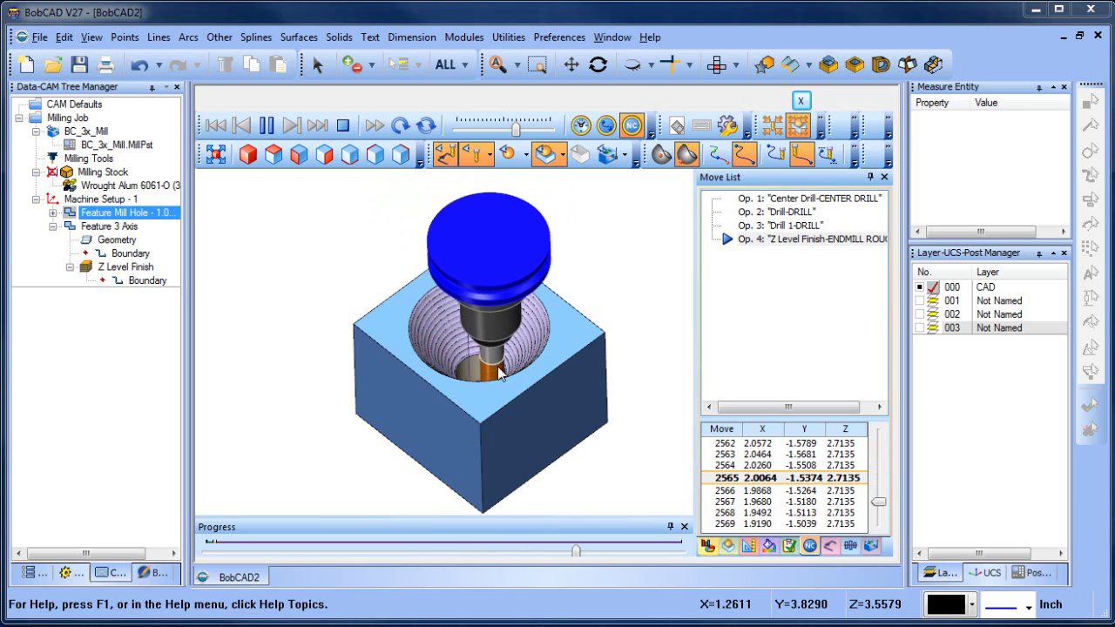
mouse_move(498, 366)
middle_mouse_down()
mouse_move(536, 379)
mouse_move(534, 427)
mouse_move(536, 333)
mouse_move(528, 429)
mouse_move(488, 394)
mouse_move(543, 420)
mouse_move(558, 468)
middle_mouse_up()
left_click(545, 154)
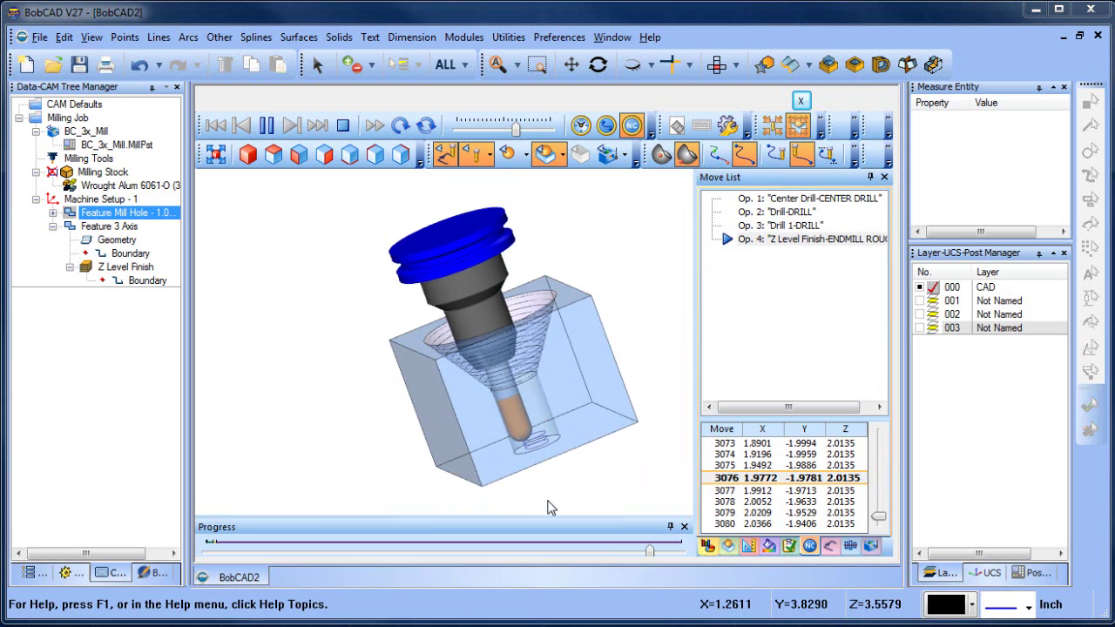
middle_click_drag(457, 414, 505, 366)
scroll(525, 382, "up", 5)
scroll(525, 382, "down", 6)
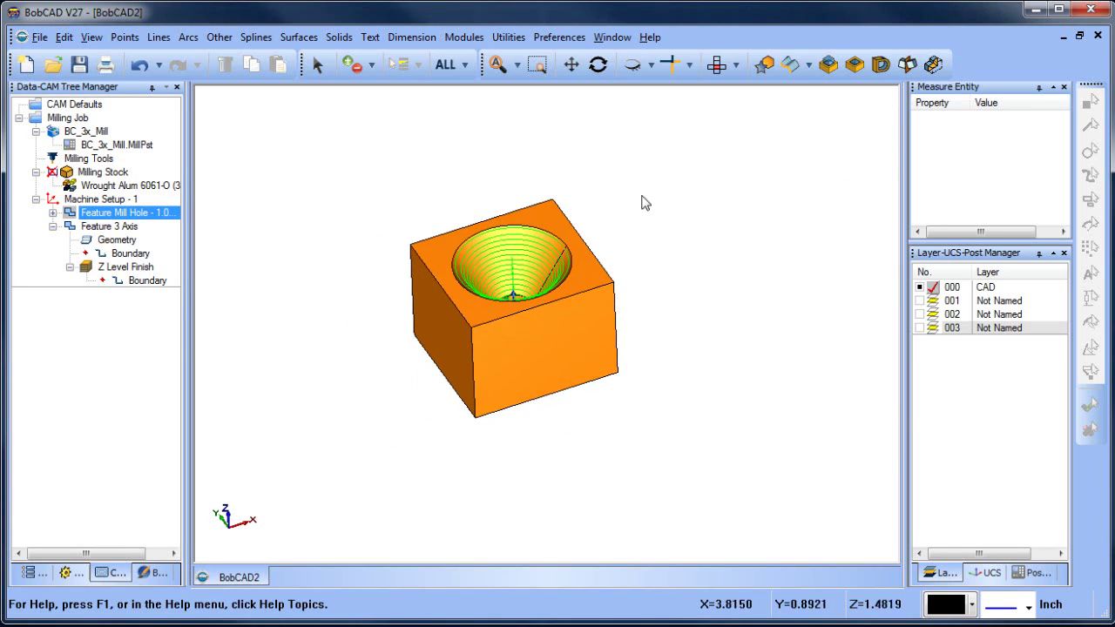
Open Feature 3 Axis for editing, cancelling an accidental delete request
middle_click_drag(640, 271, 636, 240)
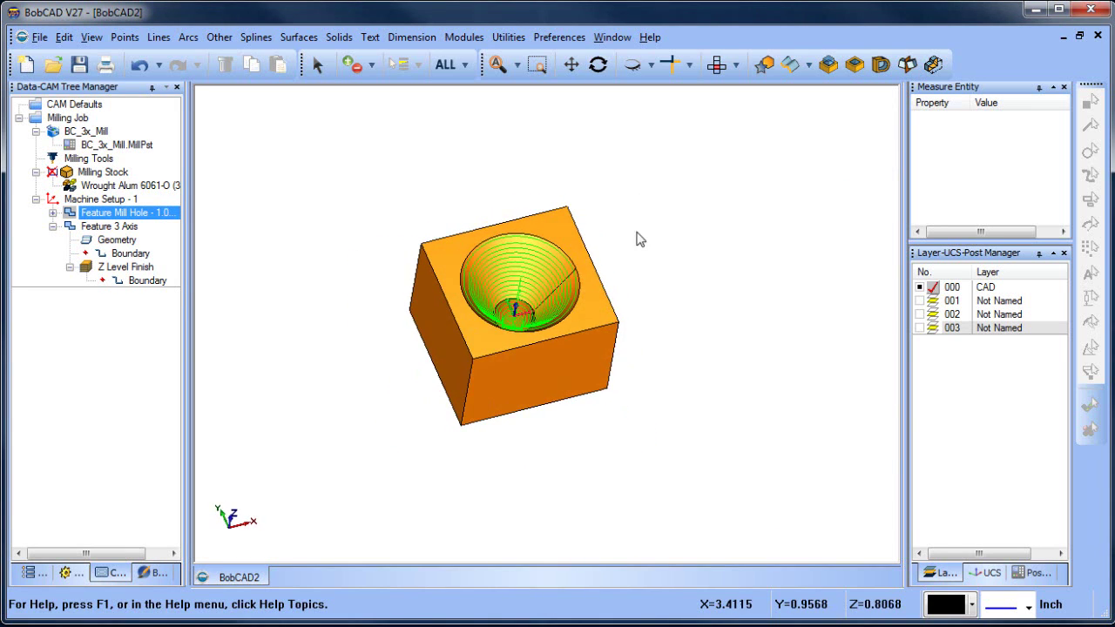
right_click(98, 228)
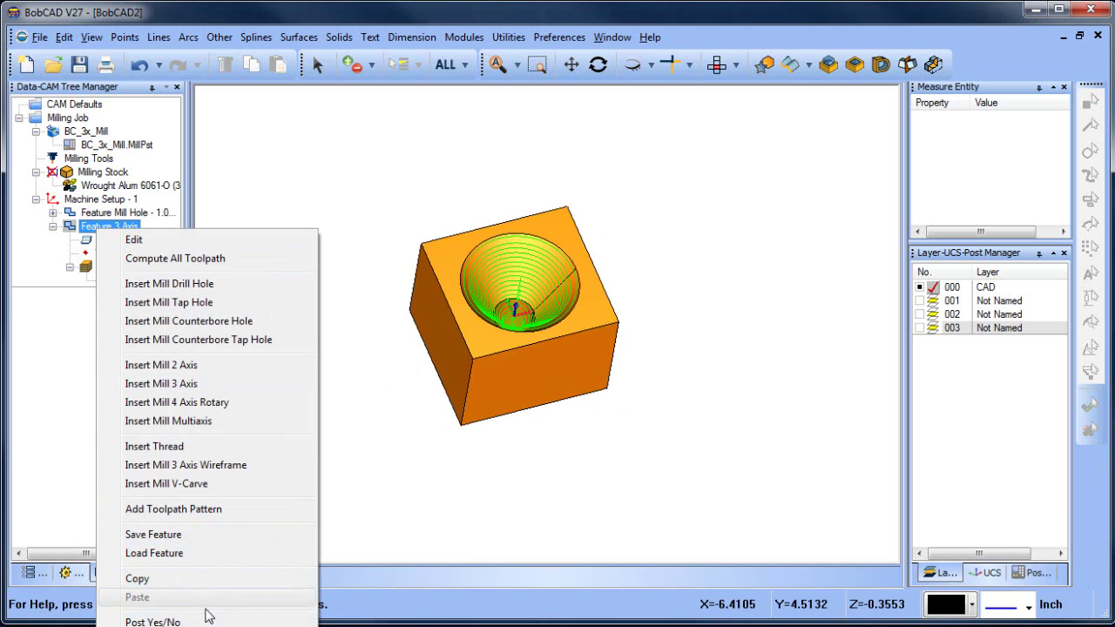
left_click(152, 626)
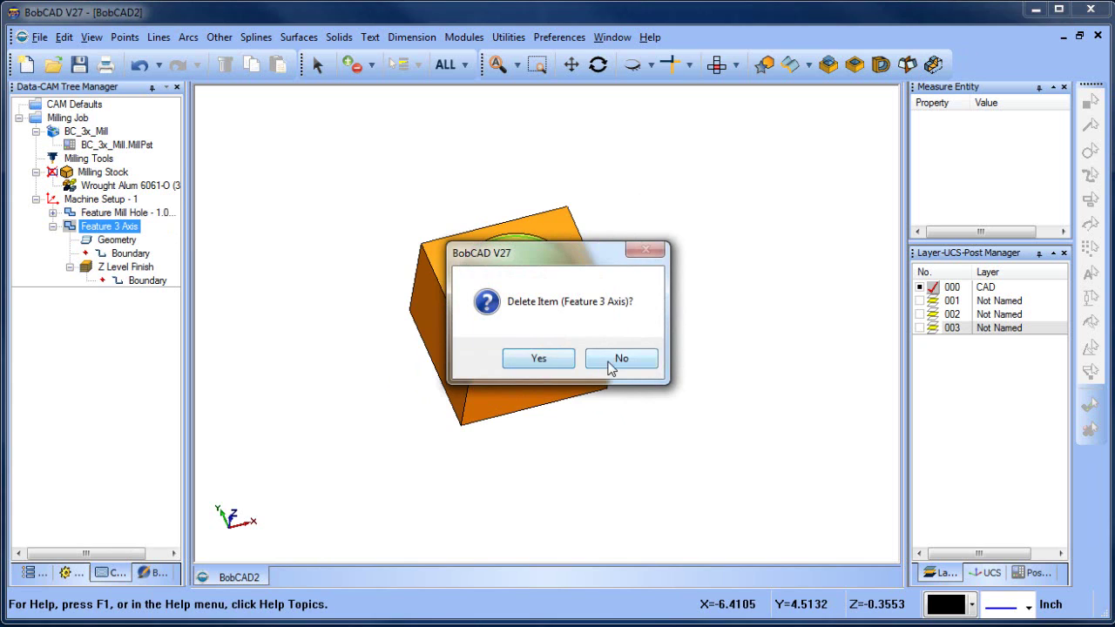
left_click(619, 359)
right_click(124, 231)
left_click(183, 240)
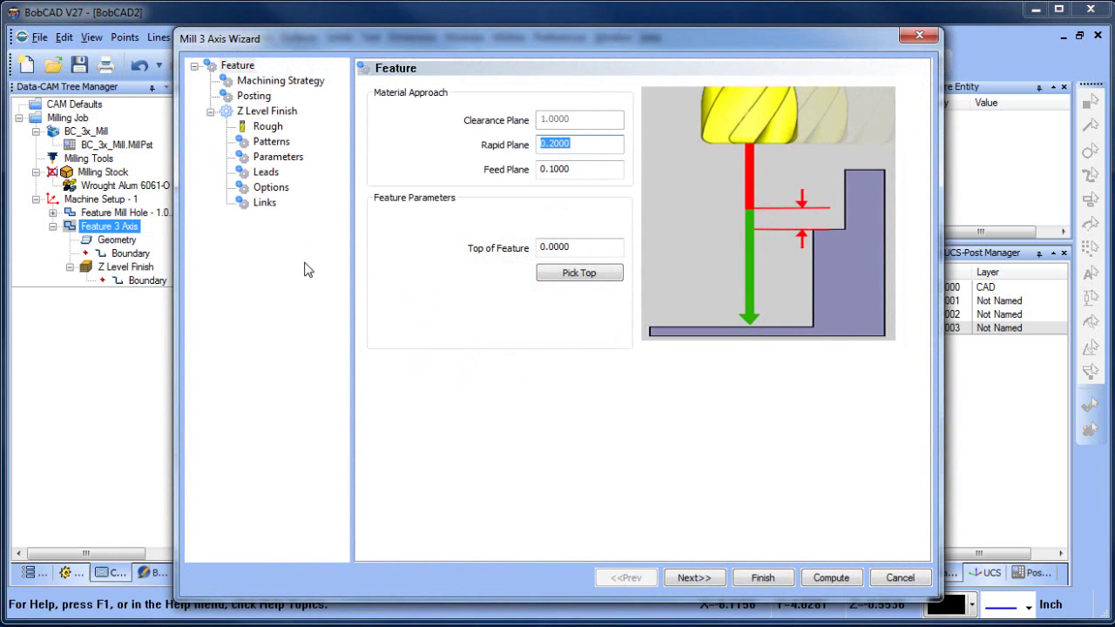
Replace Z Level Finish with Advanced Rough in the machining strategy
left_click(270, 83)
left_click(416, 368)
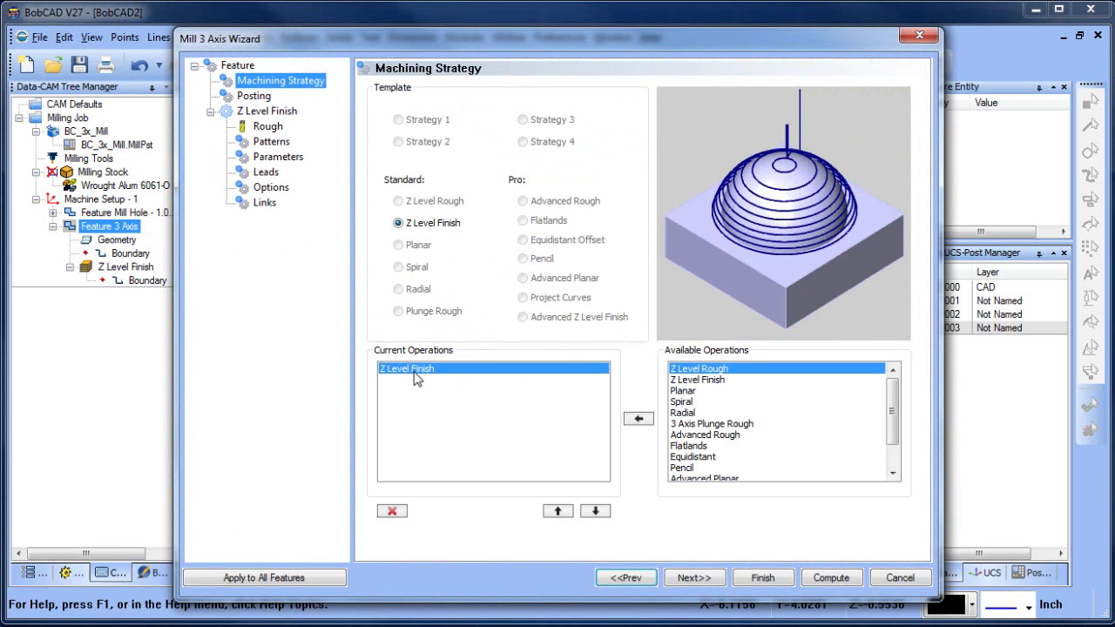
left_click(392, 511)
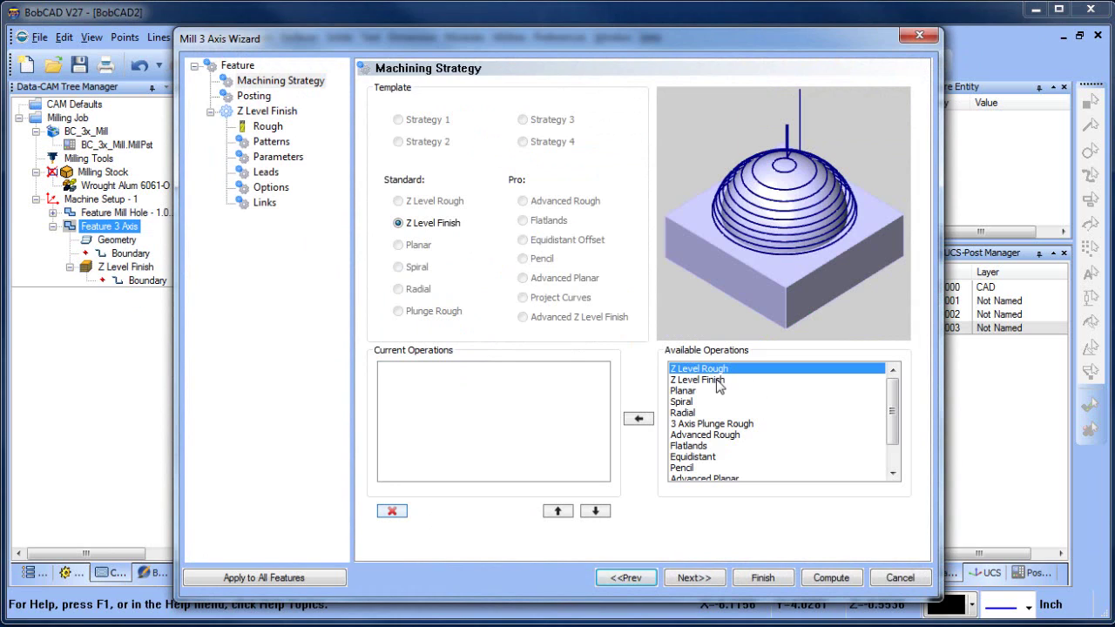
left_click_drag(891, 411, 892, 428)
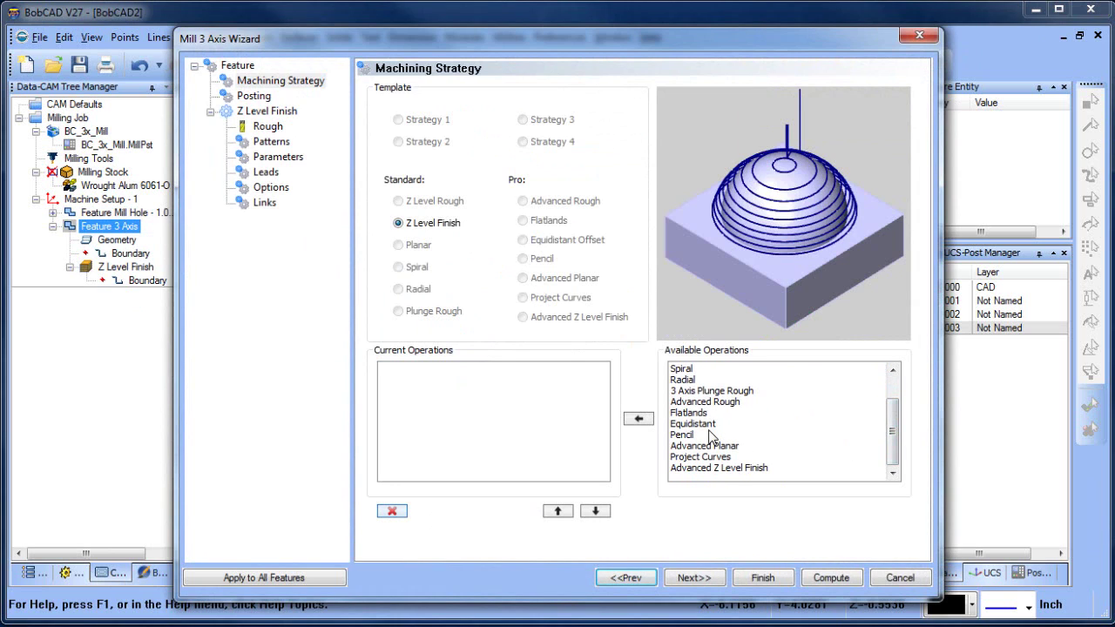
left_click(714, 402)
left_click(634, 420)
left_click(690, 577)
left_click(265, 128)
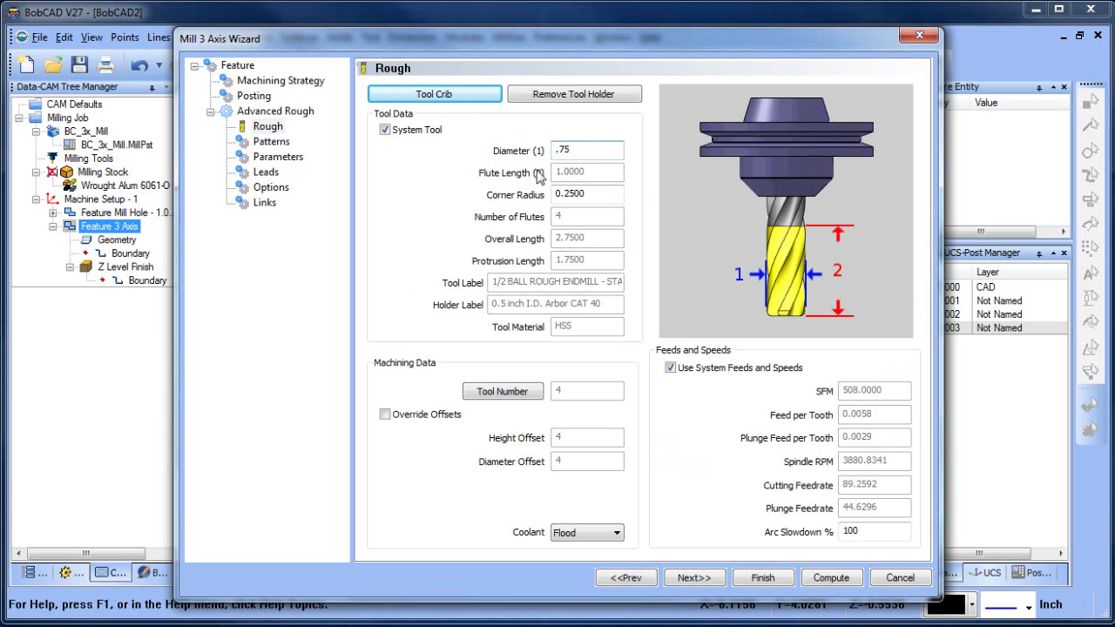
Commit the 0.75 tool diameter and set 4 intermediate steps in the cutting parameters
key("Tab")
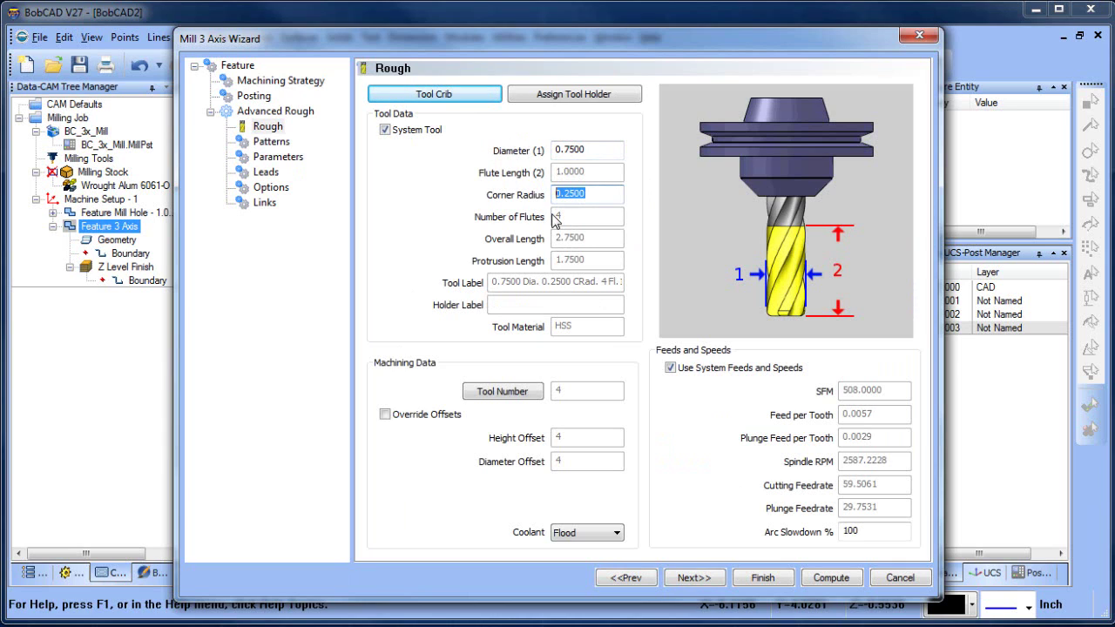
left_click(272, 142)
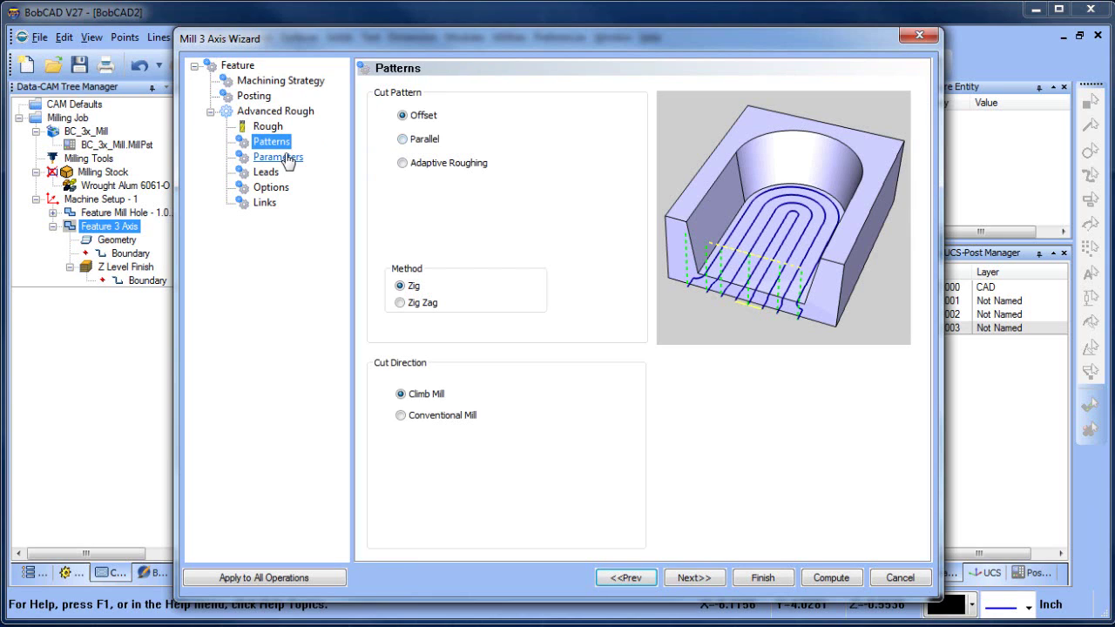
left_click(288, 160)
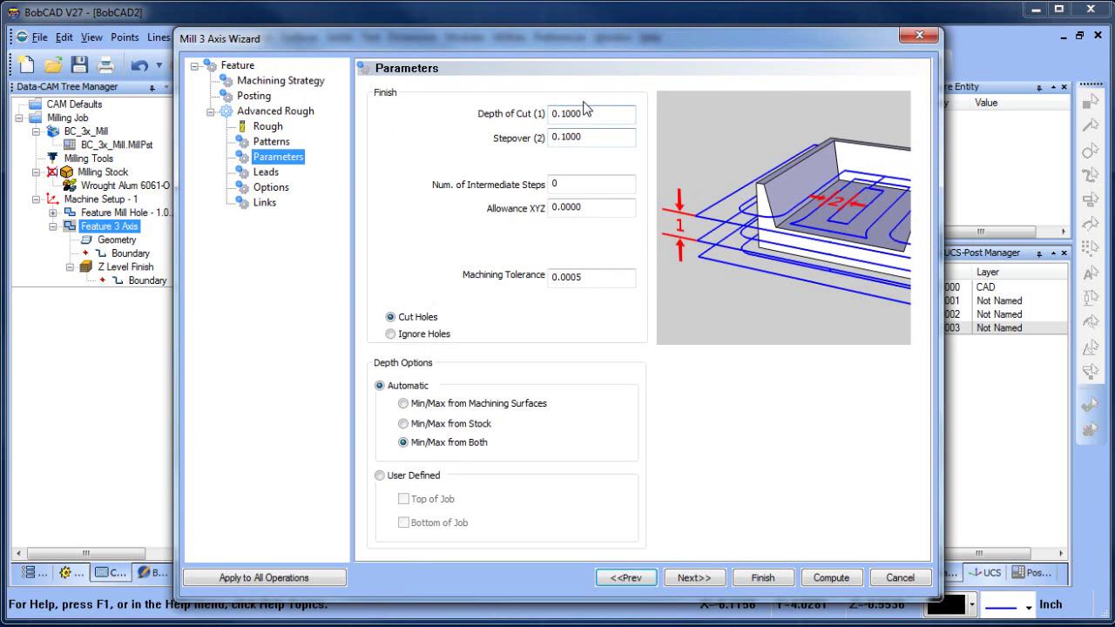
left_click(584, 110)
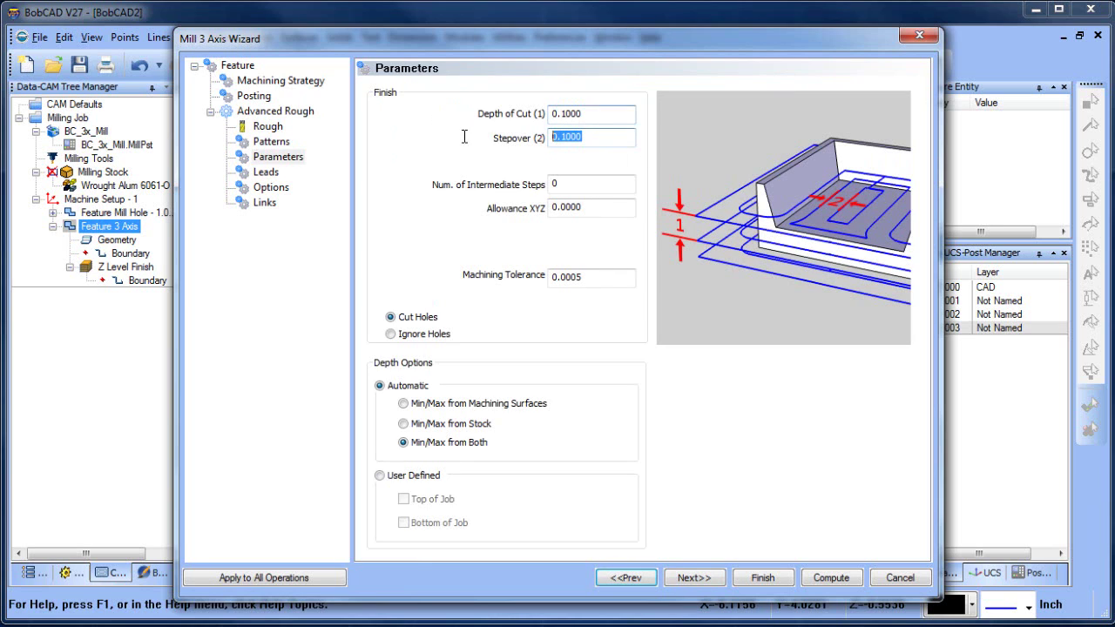
left_click(581, 182)
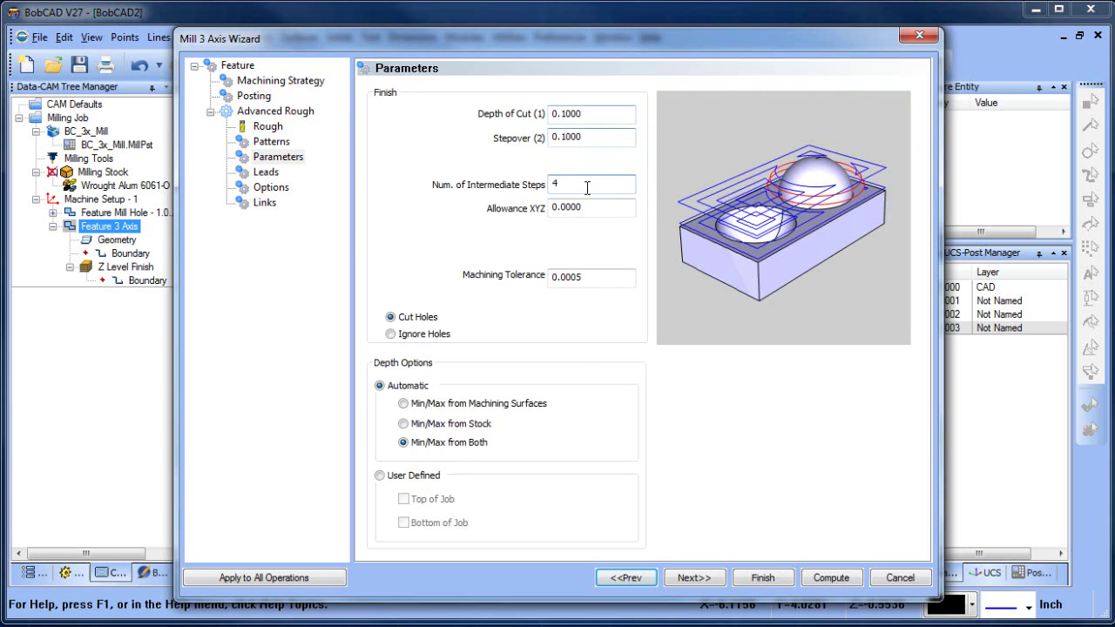
left_click(590, 113)
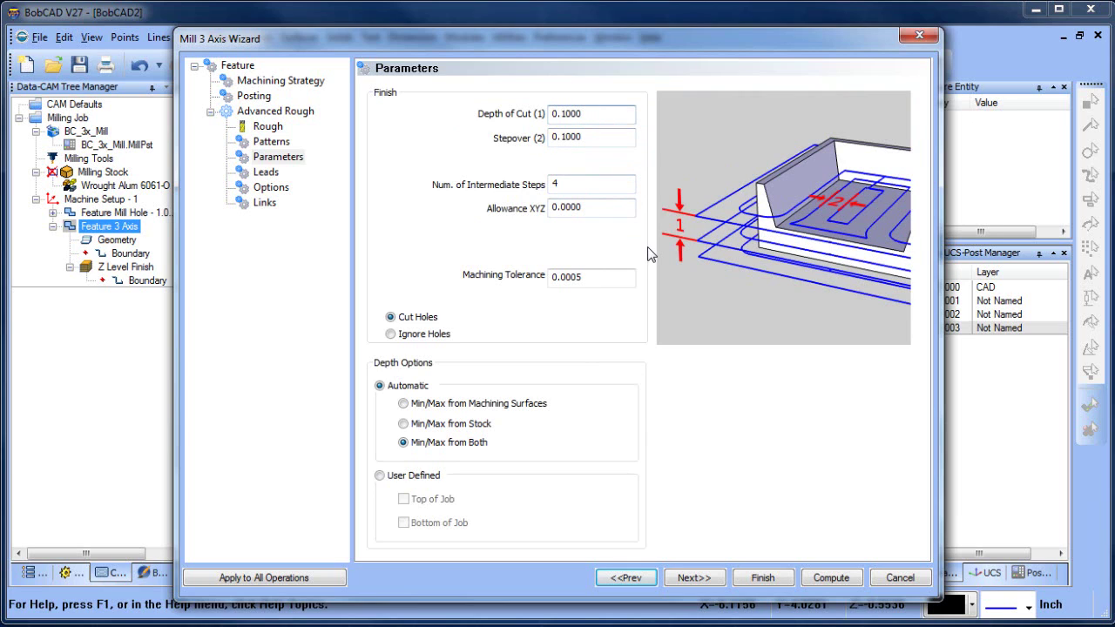
Review the Leads and Links pages and finish the Advanced Rough operation
left_click(267, 173)
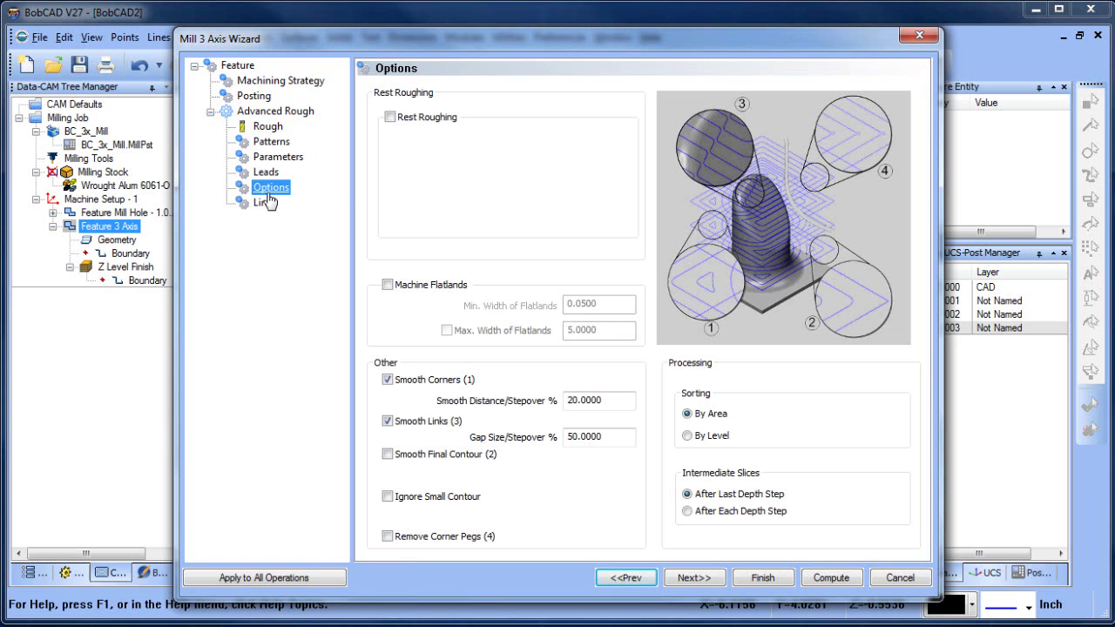
left_click(264, 203)
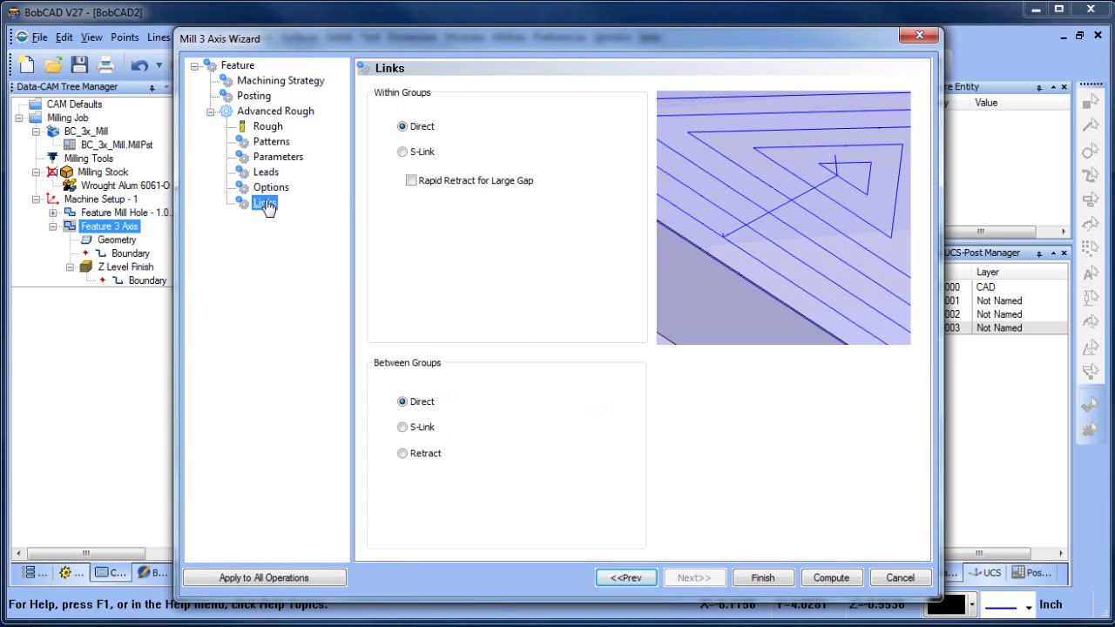
left_click(763, 580)
left_click(761, 579)
middle_click_drag(670, 436, 591, 358)
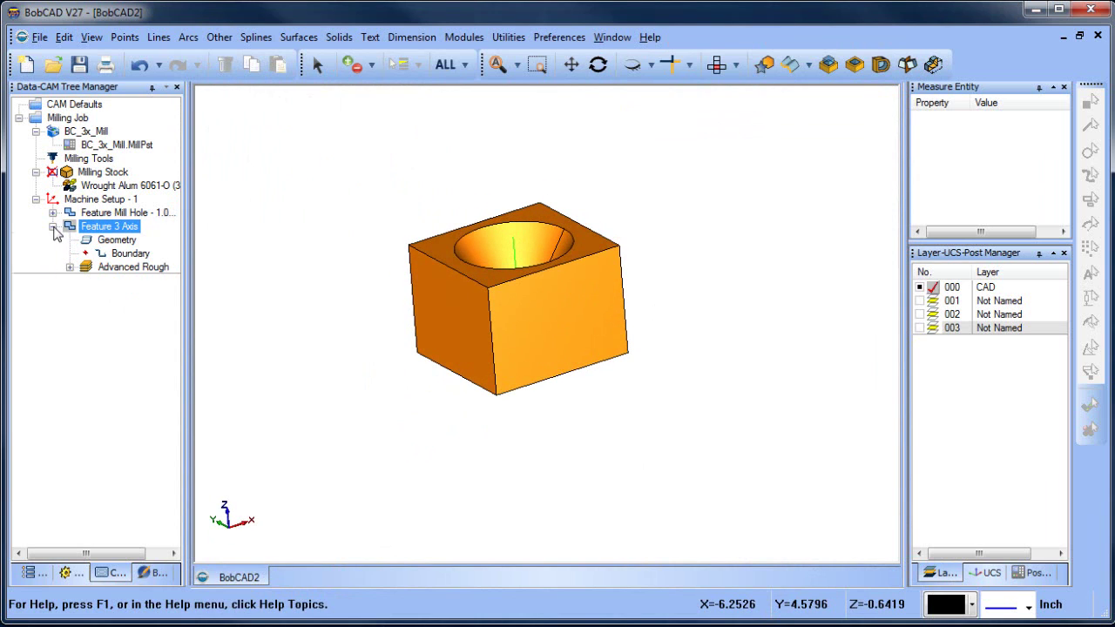
Expand the Advanced Rough operation, select its drill tip positions, and inspect the block's holes
left_click(70, 268)
left_click(153, 294)
middle_click_drag(589, 329, 490, 302)
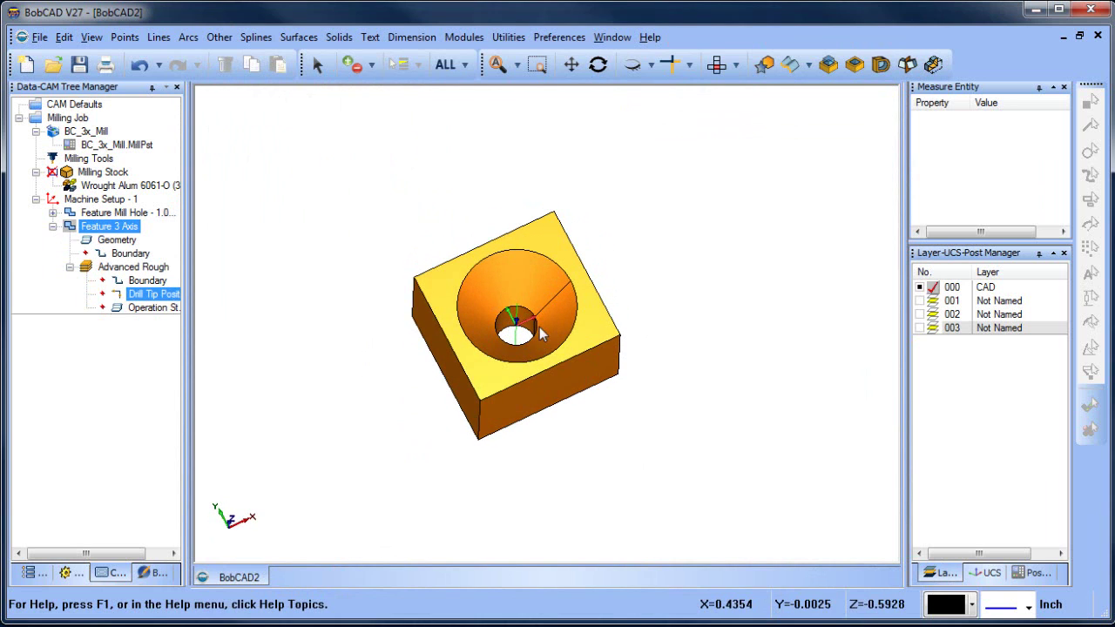
middle_click_drag(566, 411, 561, 298)
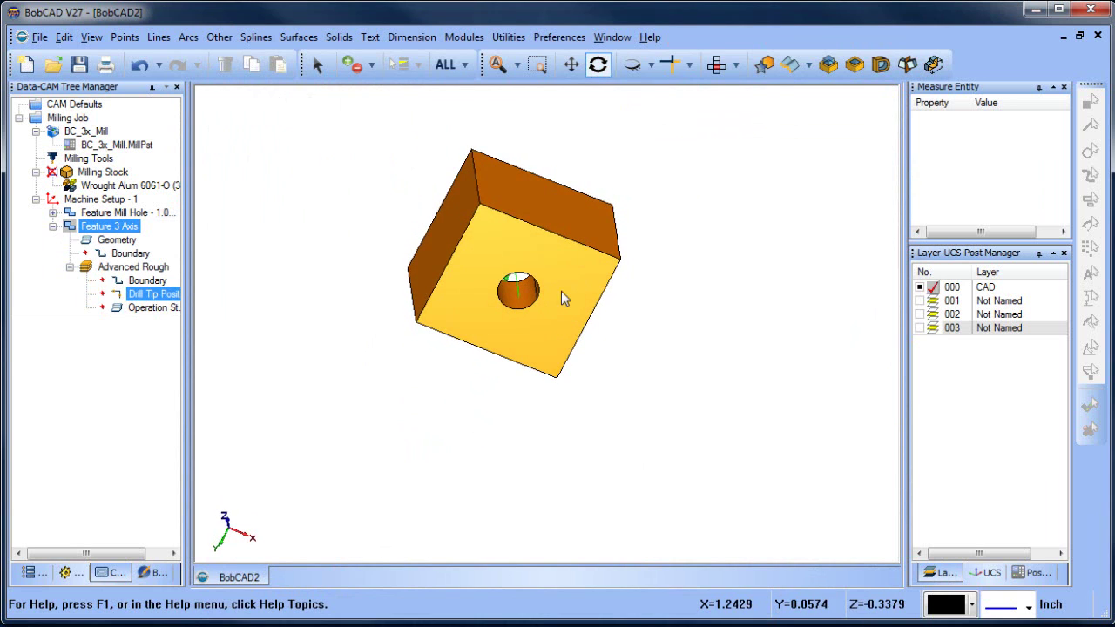
Show layers 003, 002 and 001 and hide the solid block's layer 000
left_click(920, 329)
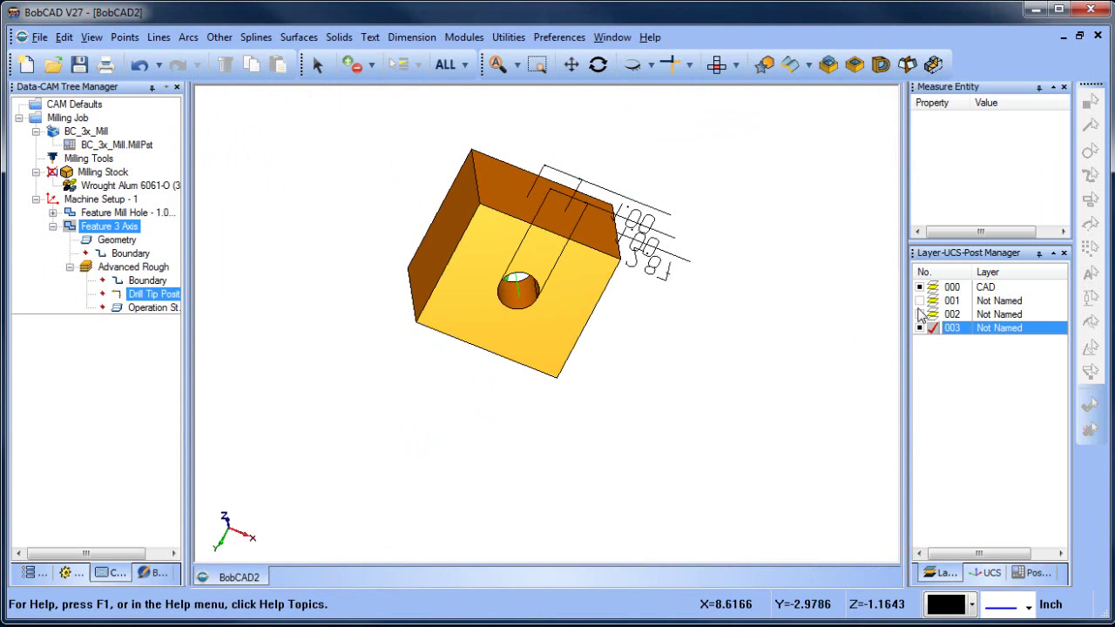
left_click(919, 287)
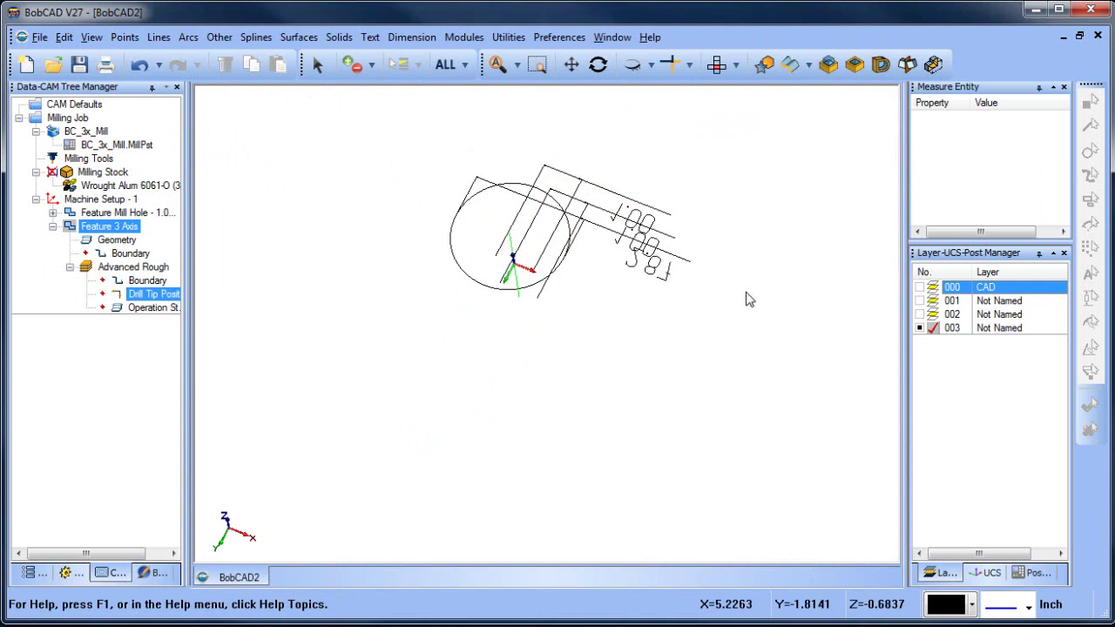
left_click(920, 315)
left_click_drag(583, 282, 873, 264)
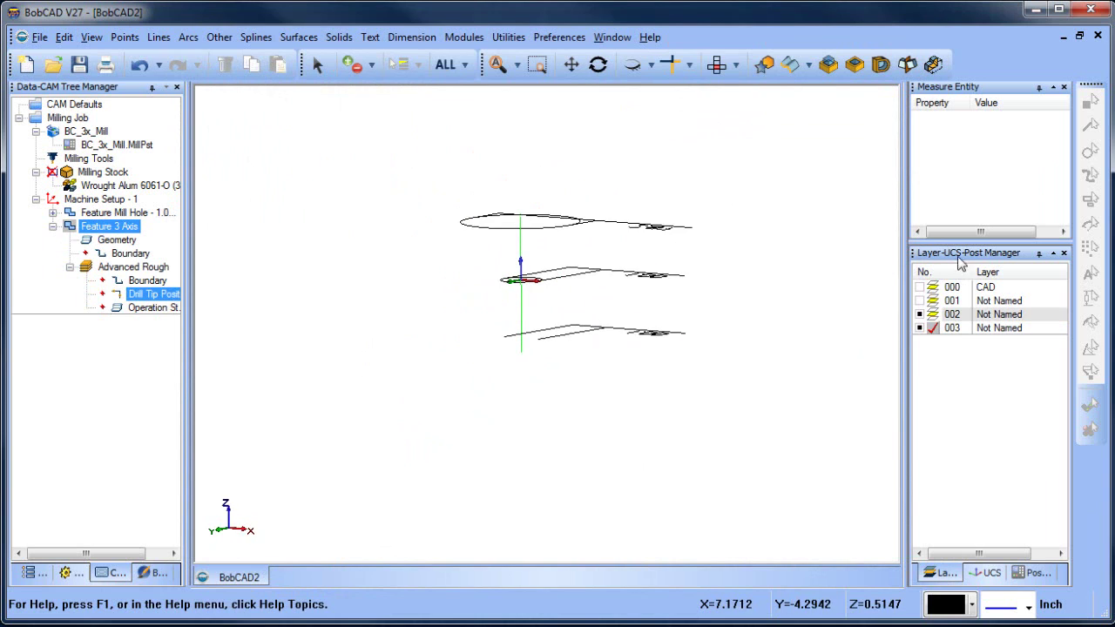
left_click(920, 300)
left_click_drag(741, 337, 707, 331)
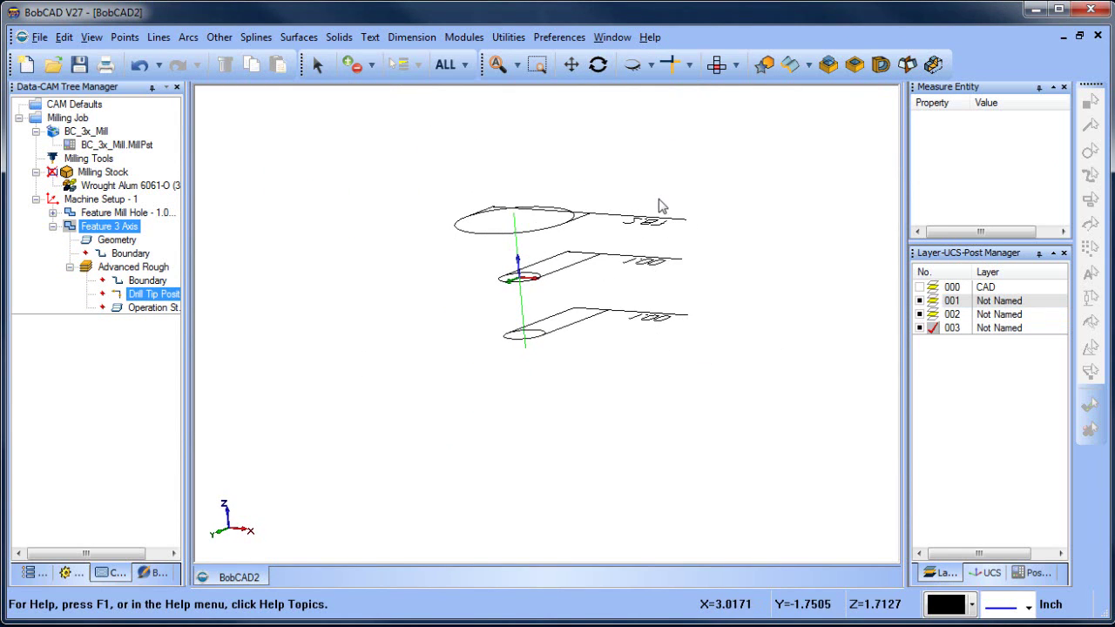
Blank the dimension lines so only the three circles remain visible
left_click(632, 65)
left_click_drag(628, 179, 653, 390)
right_click(786, 221)
left_click(797, 229)
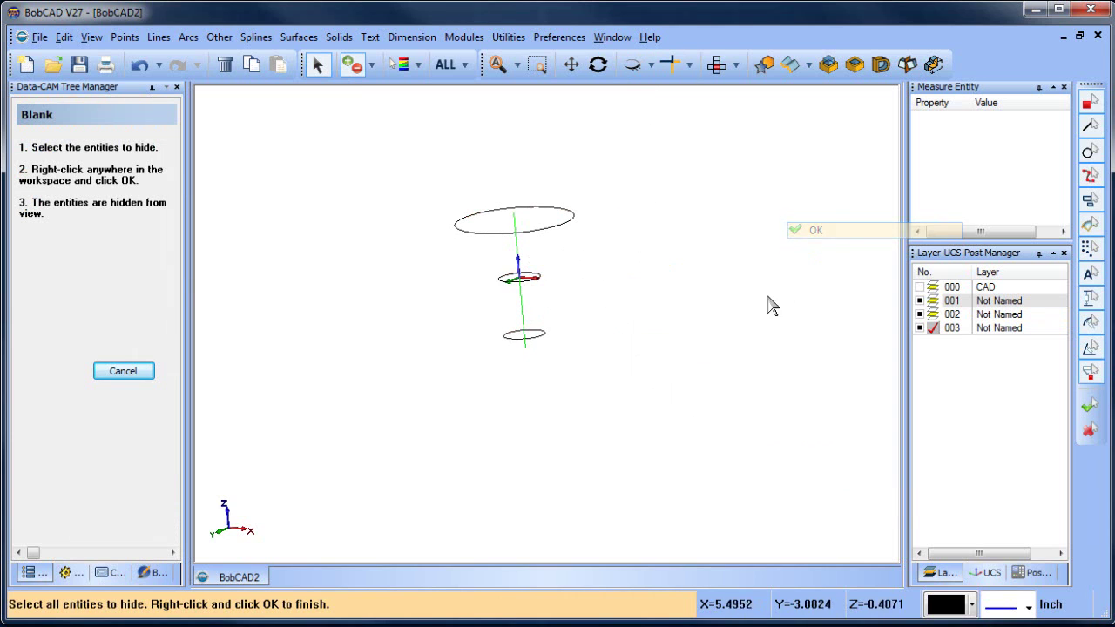
Pick the arc-centre point option and inspect the wireframe circles
left_click(124, 37)
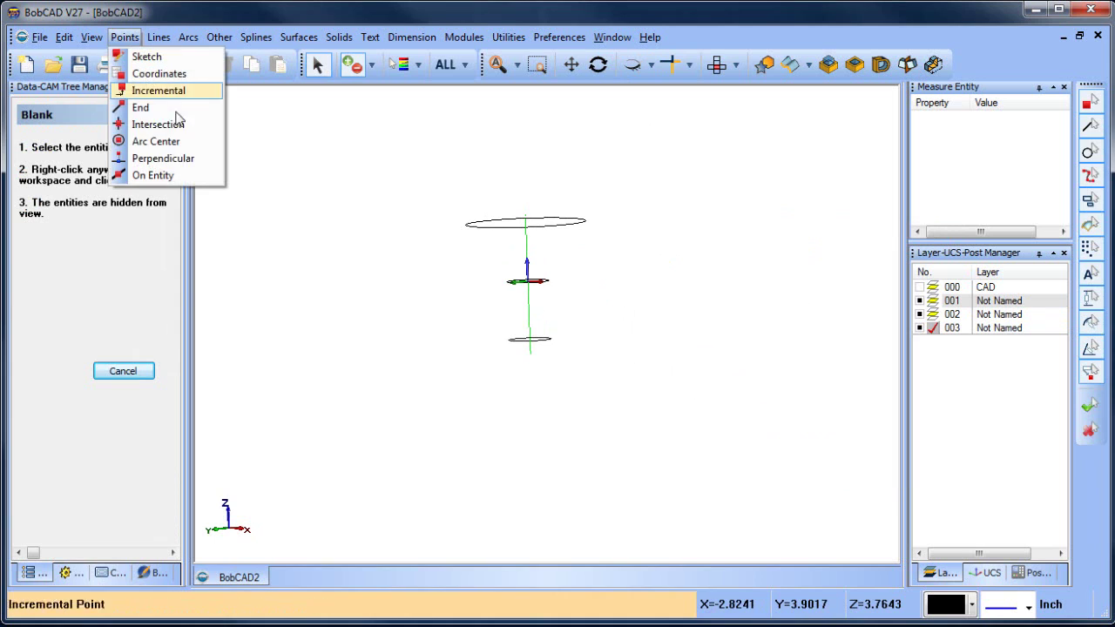
left_click(169, 141)
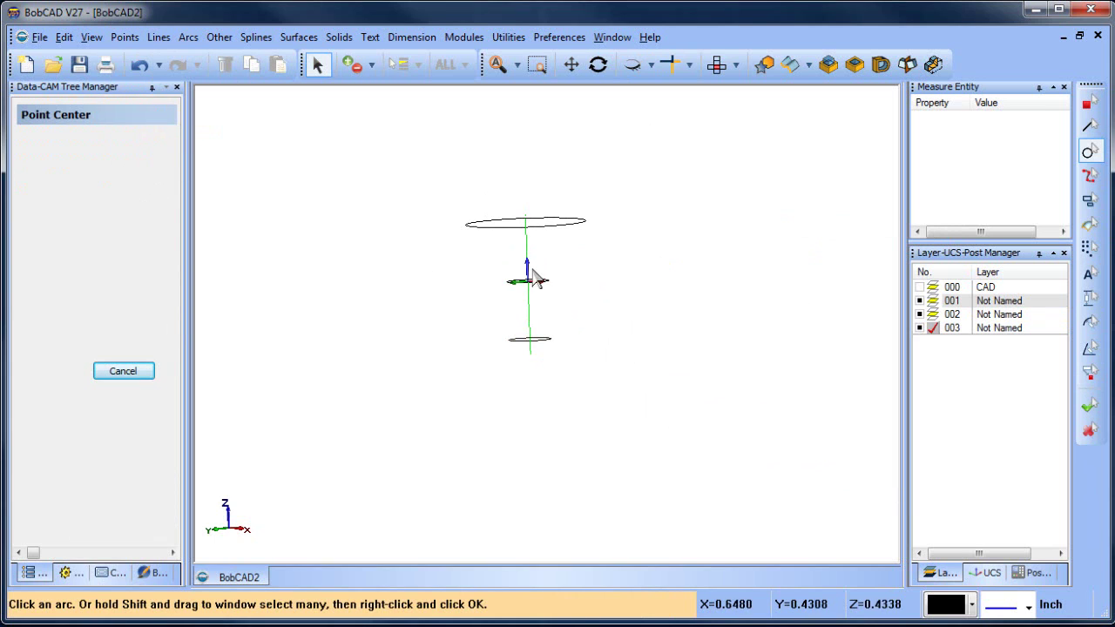
mouse_move(580, 285)
middle_mouse_down()
mouse_move(529, 300)
mouse_move(546, 291)
mouse_move(565, 299)
middle_mouse_up()
Re/Select the Drill Tip Positions under Advanced Rough in the CAM tree
left_click(123, 576)
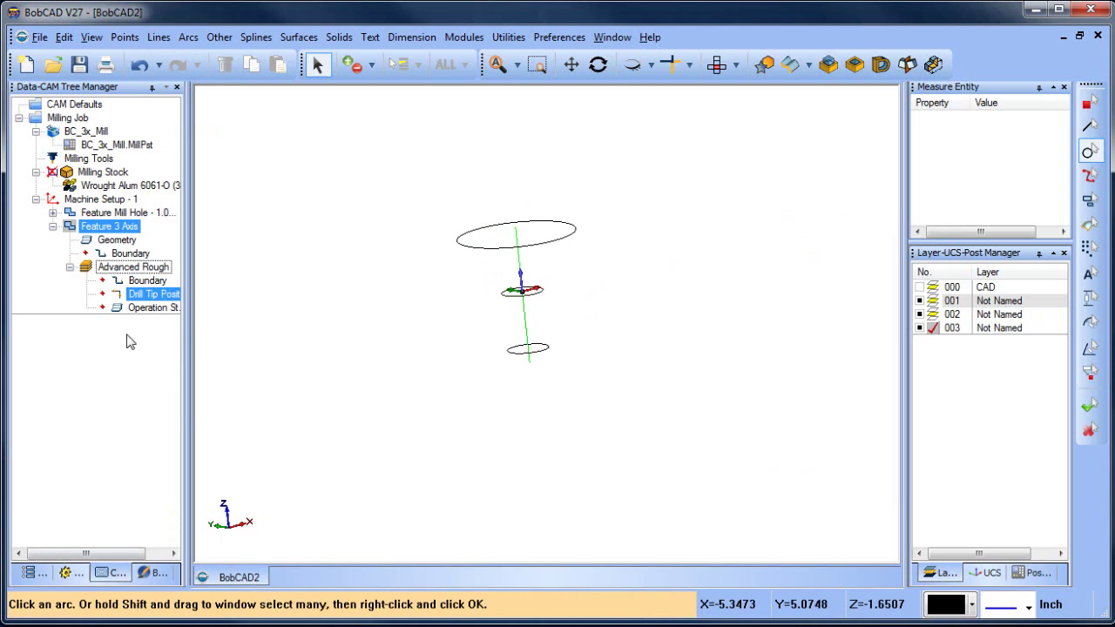
right_click(148, 296)
left_click(145, 368)
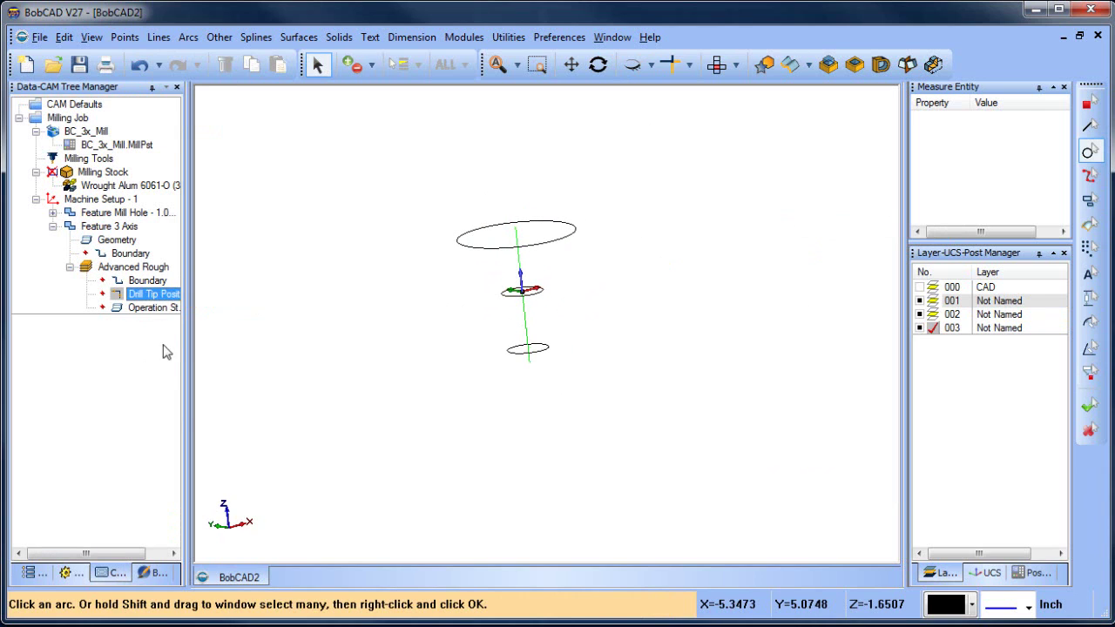
left_click_drag(193, 297, 247, 287)
right_click(167, 295)
left_click(207, 305)
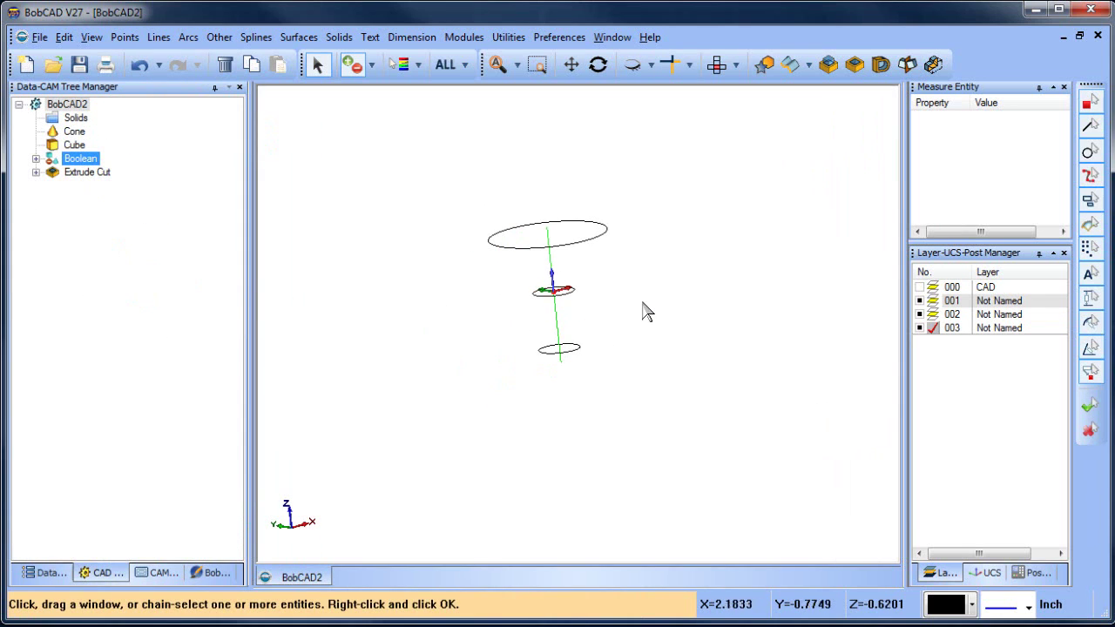
End entity selection and compute the Advanced Rough toolpath
key("Escape")
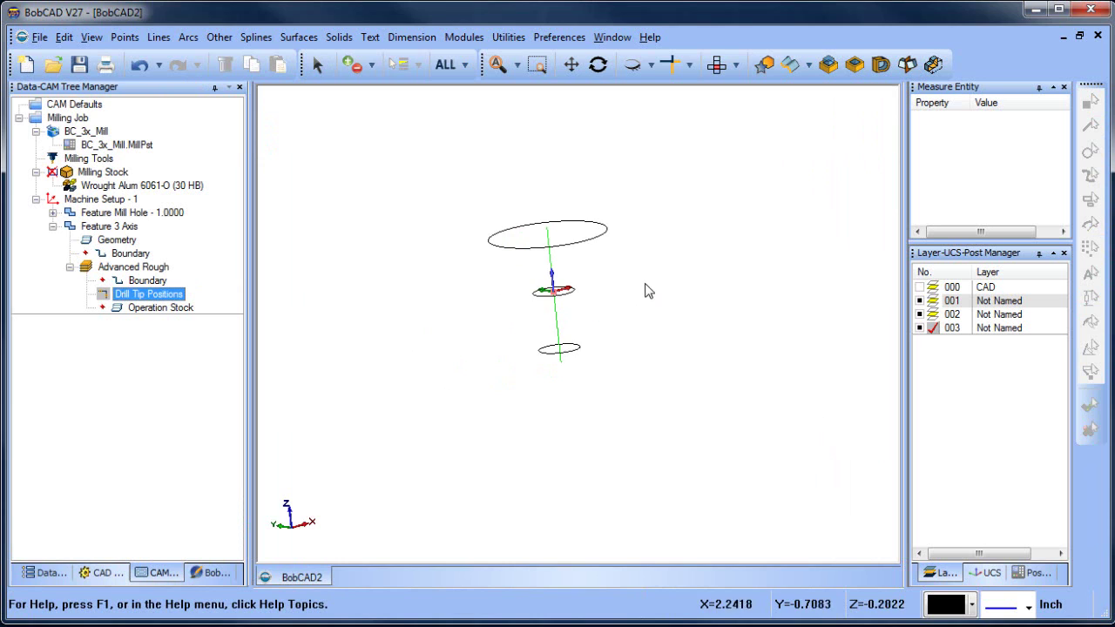
middle_click_drag(648, 292, 659, 337)
left_click(129, 280)
left_click(131, 266)
right_click(125, 270)
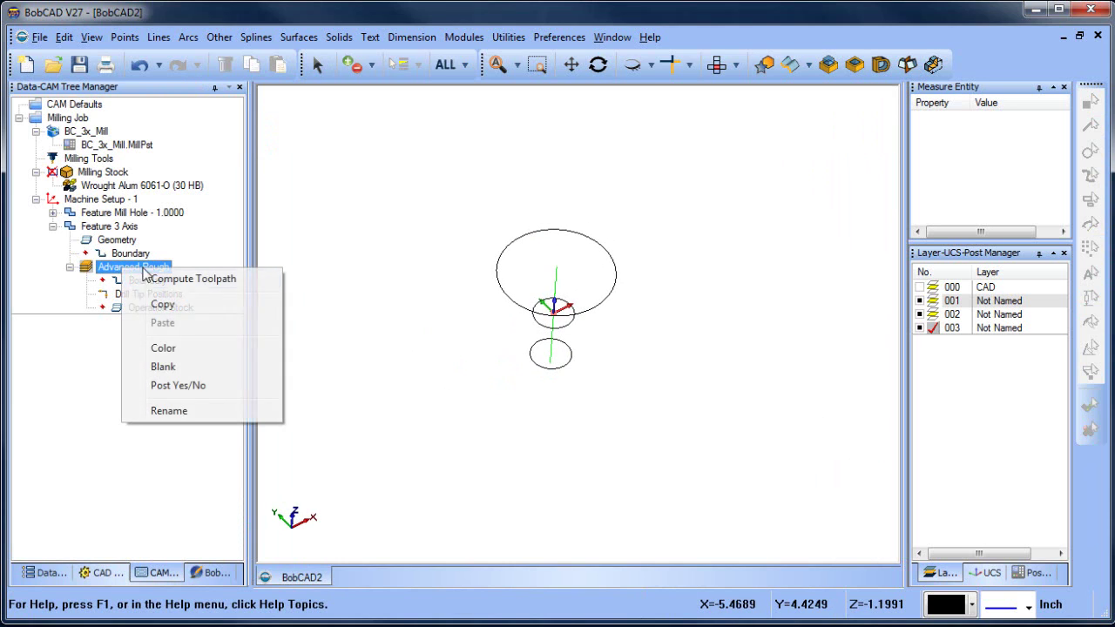
left_click(195, 279)
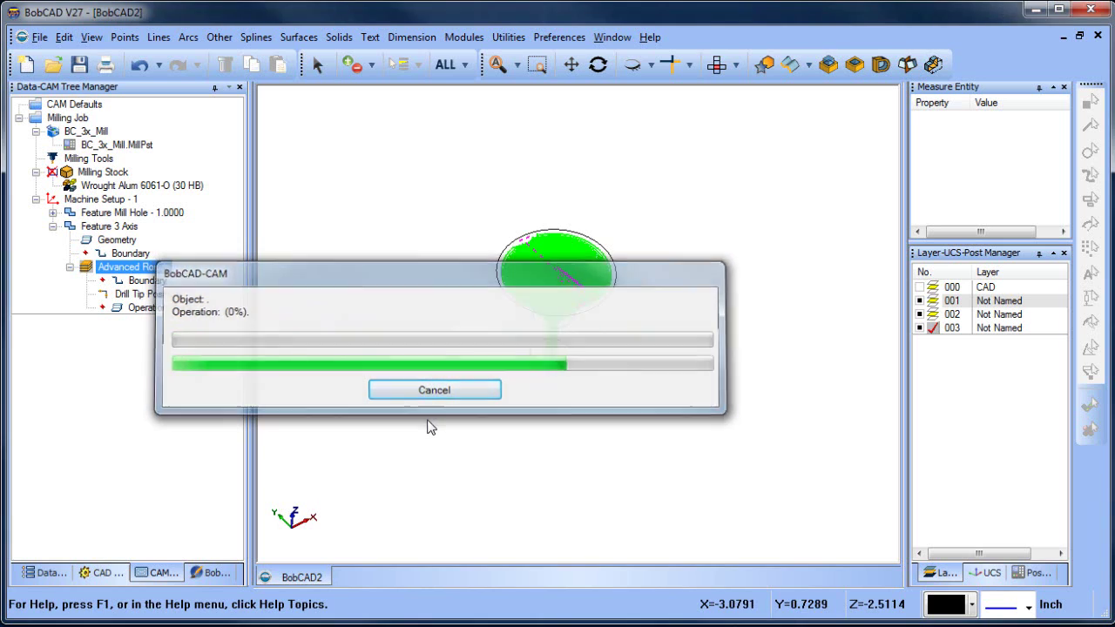
Look over the computed funnel toolpath and launch the Simulation module
middle_click_drag(534, 327, 597, 326)
scroll(548, 269, "up", 5)
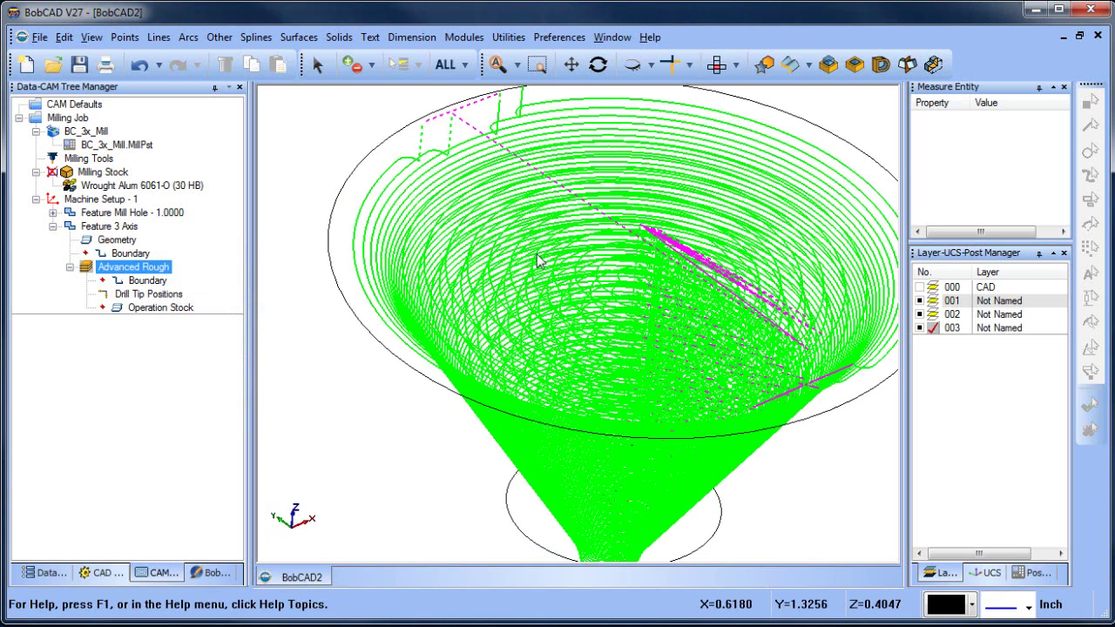
scroll(537, 258, "down", 5)
left_click(464, 39)
left_click(515, 148)
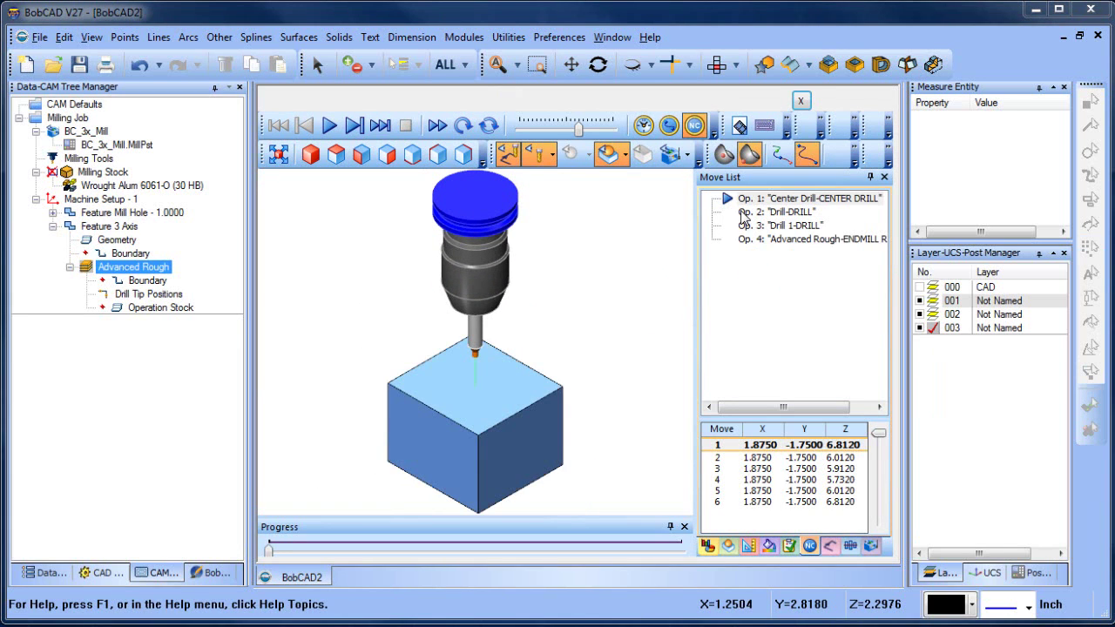
Play the simulation with toolpath lines hidden, increasing the playback speed
left_click(744, 213)
left_click(746, 226)
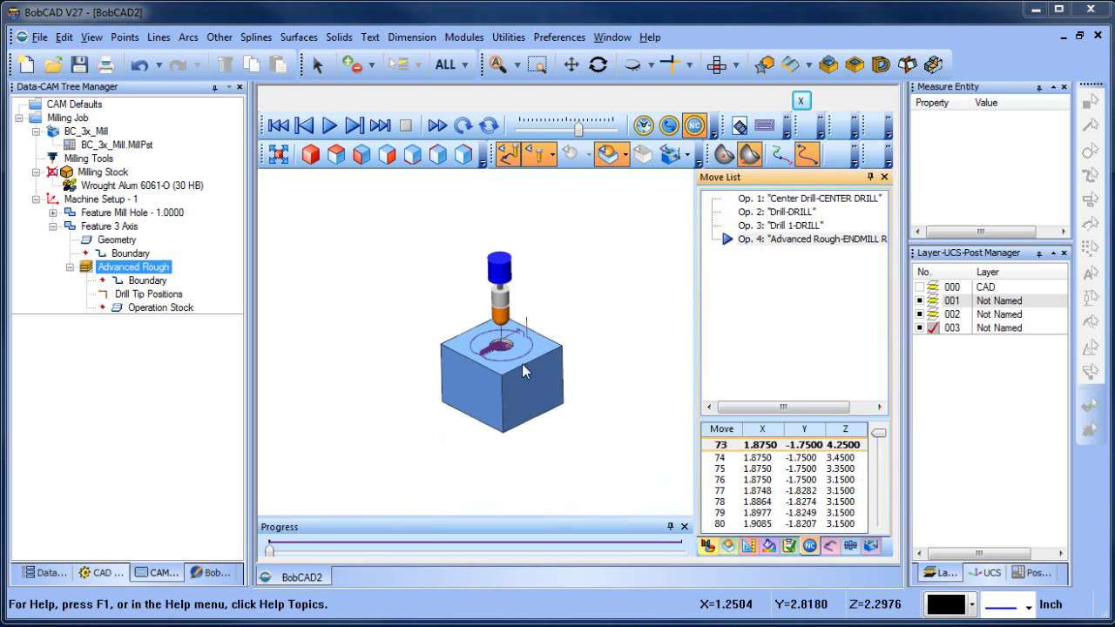
scroll(531, 353, "up", 2)
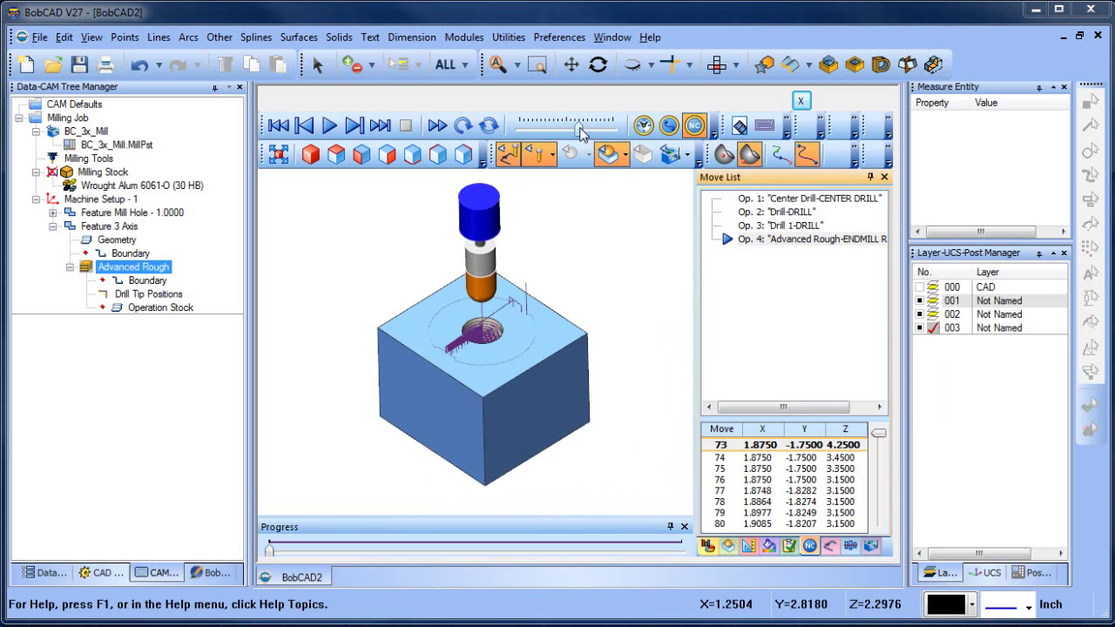
left_click(505, 157)
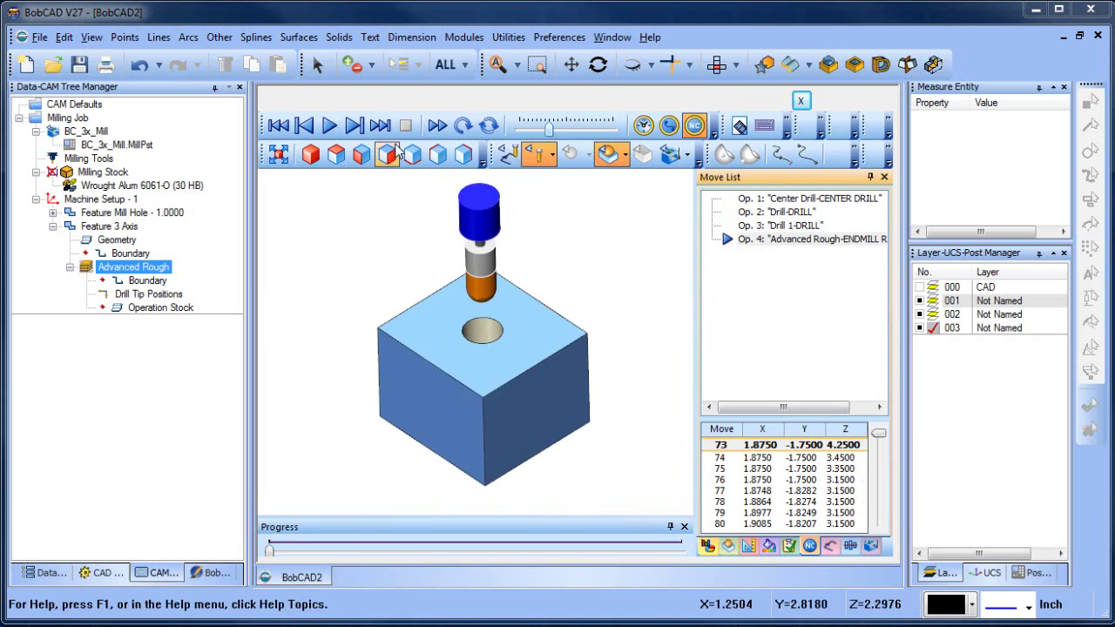
left_click(329, 126)
scroll(396, 281, "up", 2)
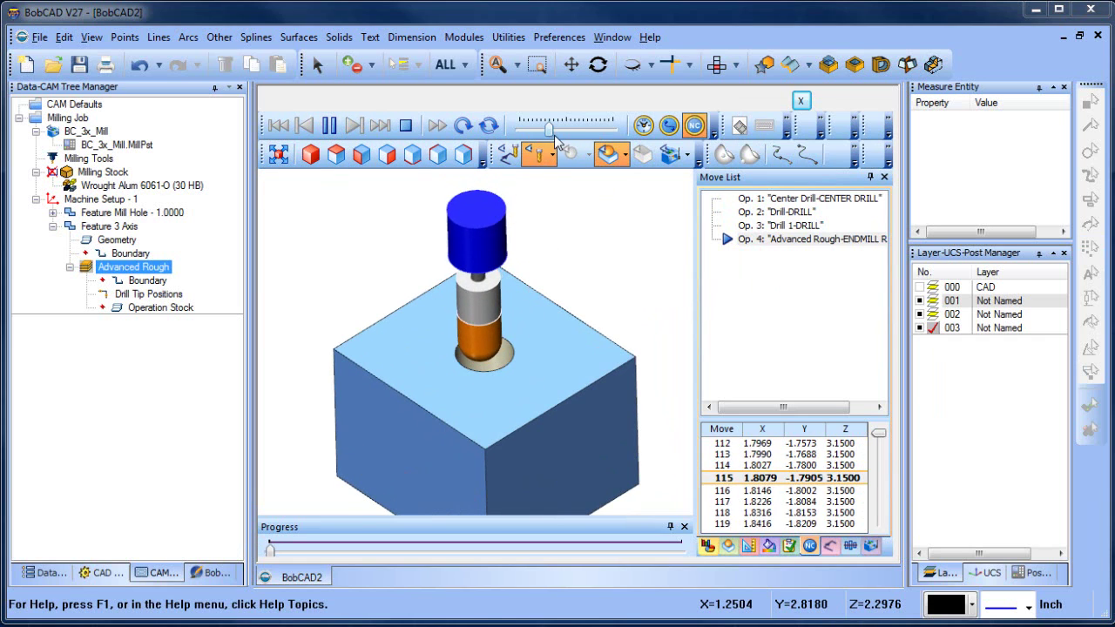
left_click_drag(549, 128, 577, 128)
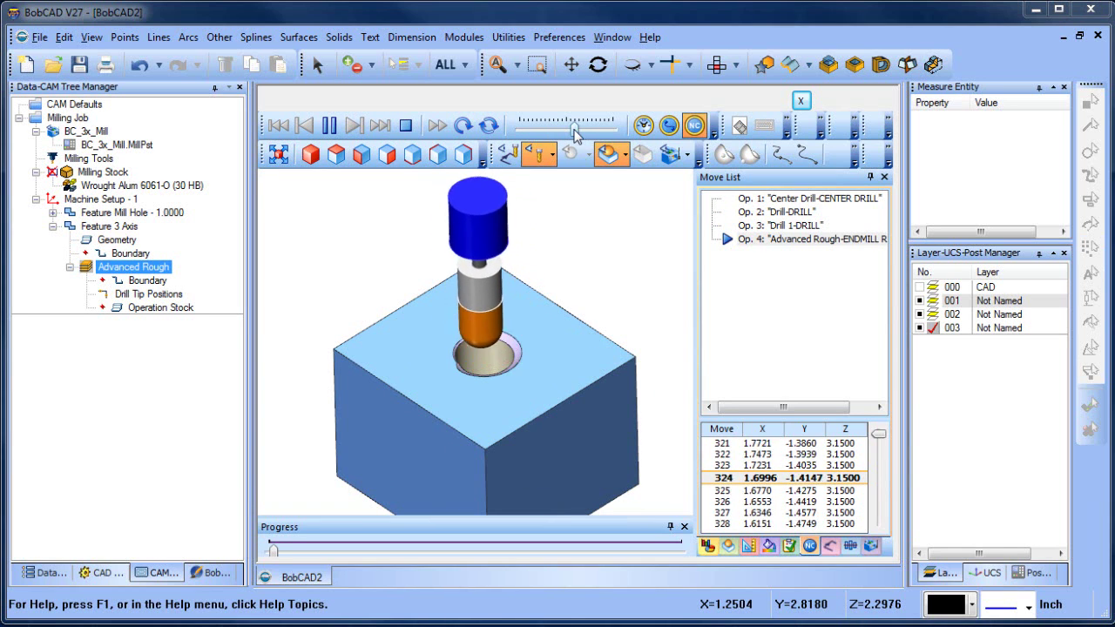
left_click_drag(573, 128, 586, 128)
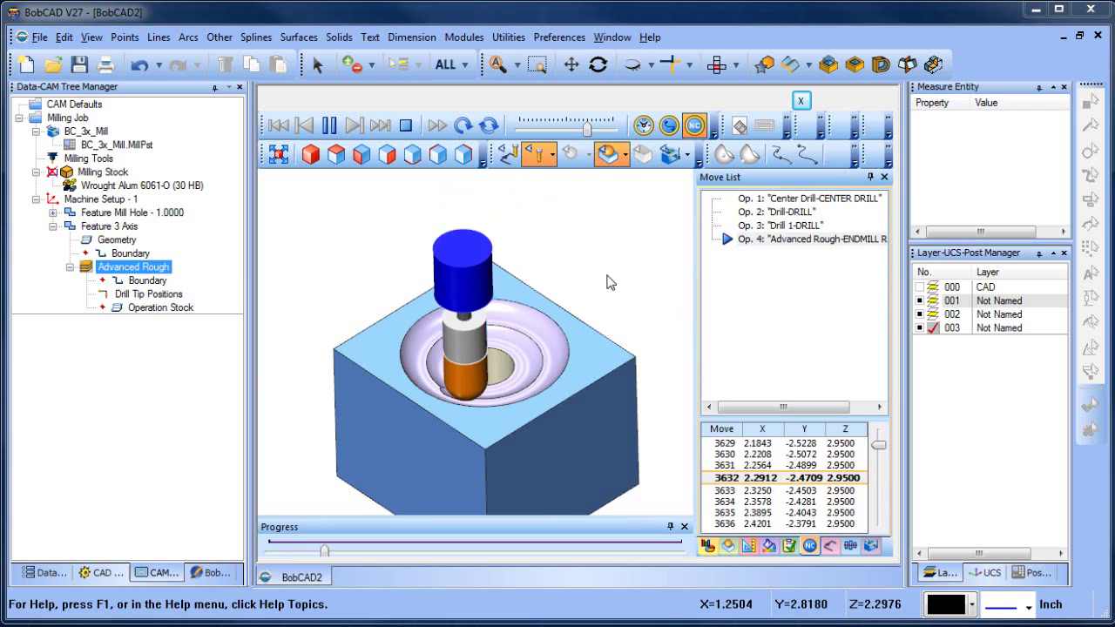
scroll(601, 280, "down", 2)
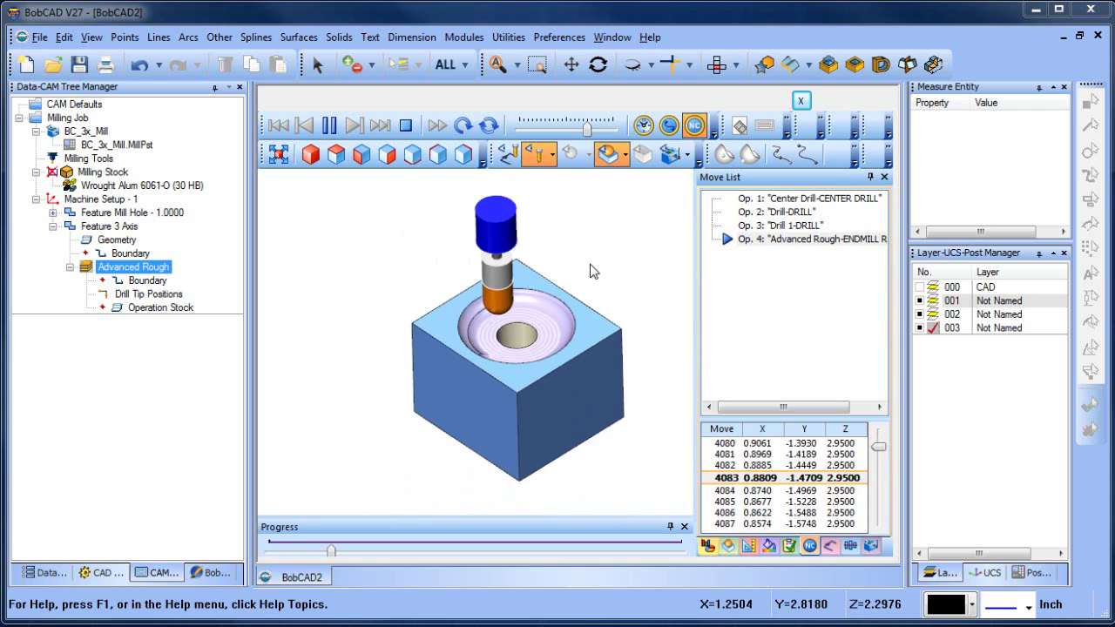
scroll(379, 359, "down", 1)
scroll(557, 427, "up", 1)
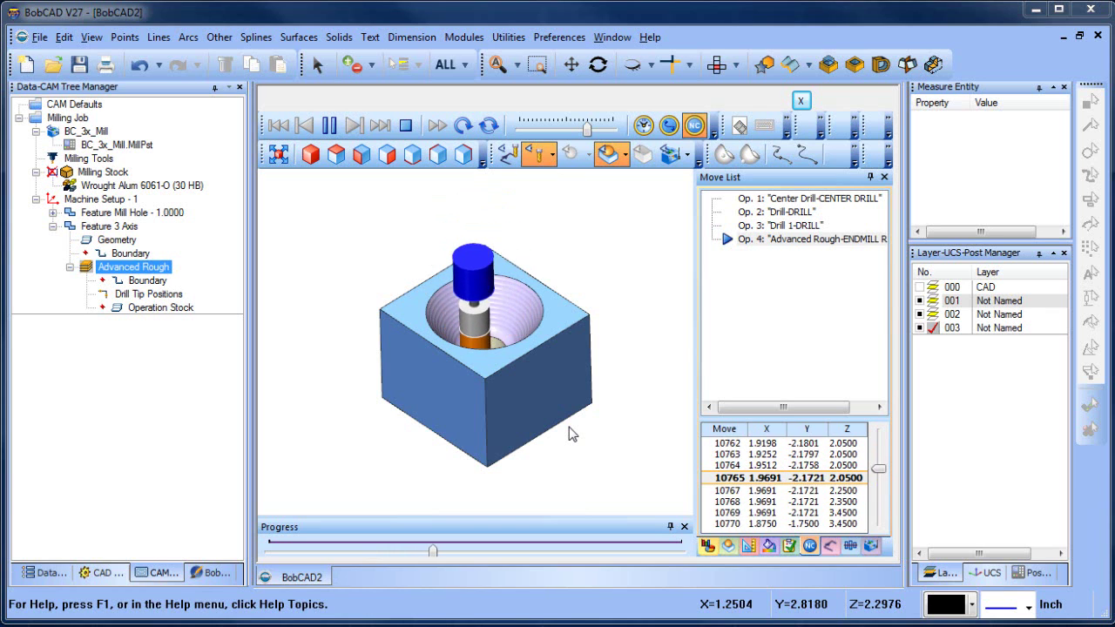
scroll(485, 374, "up", 2)
scroll(485, 368, "up", 1)
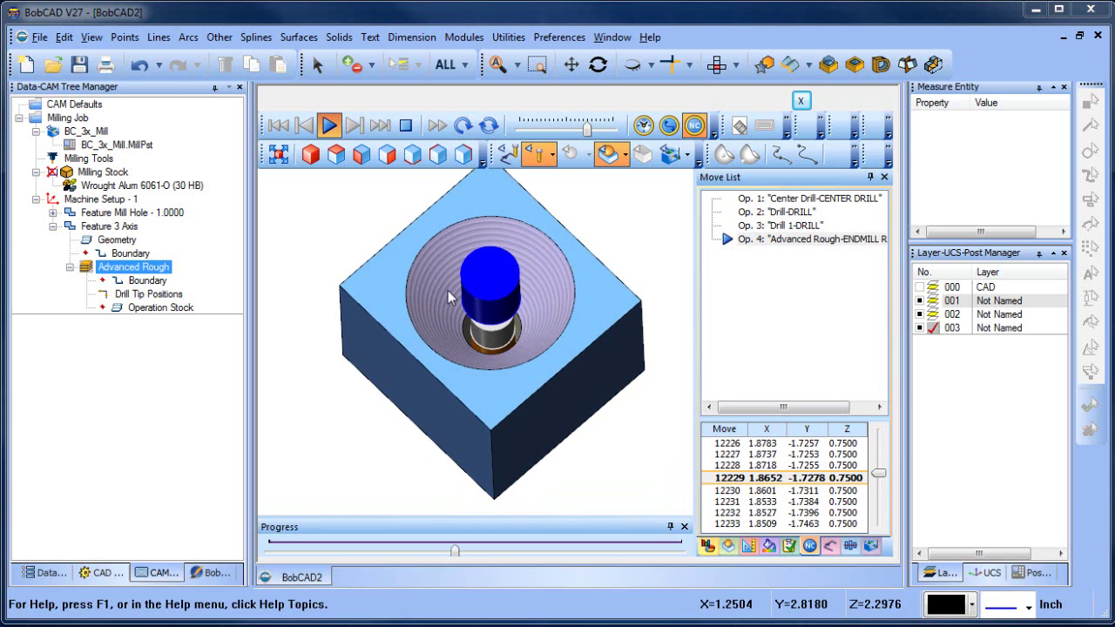
View the cut cone through transparent stock from the front, then exit simulation
left_click(609, 155)
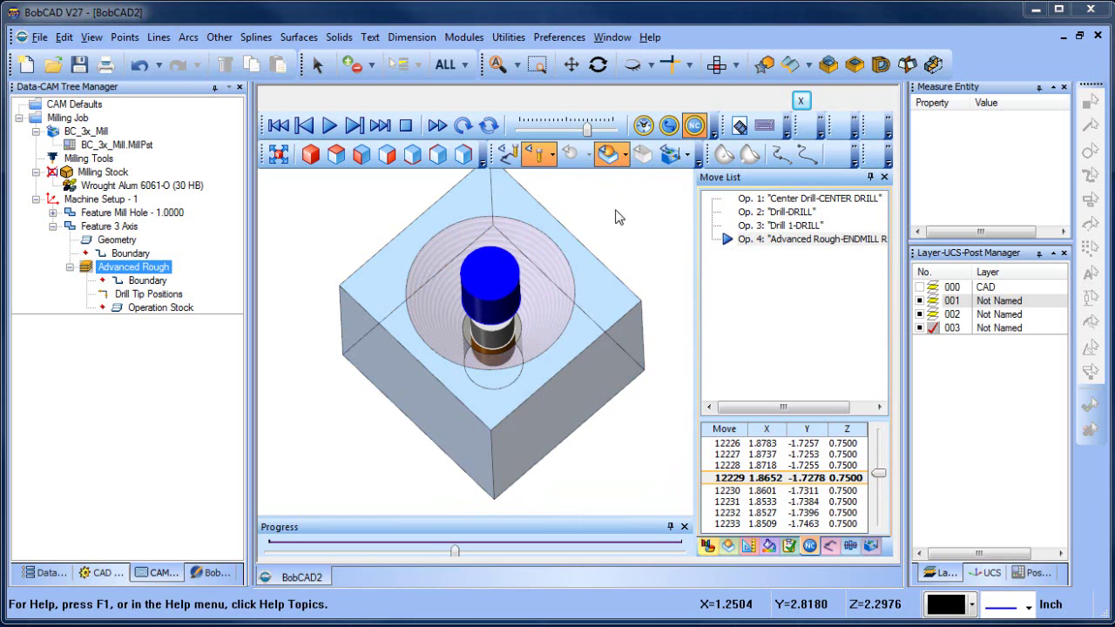
middle_click_drag(580, 372, 422, 214)
left_click(364, 156)
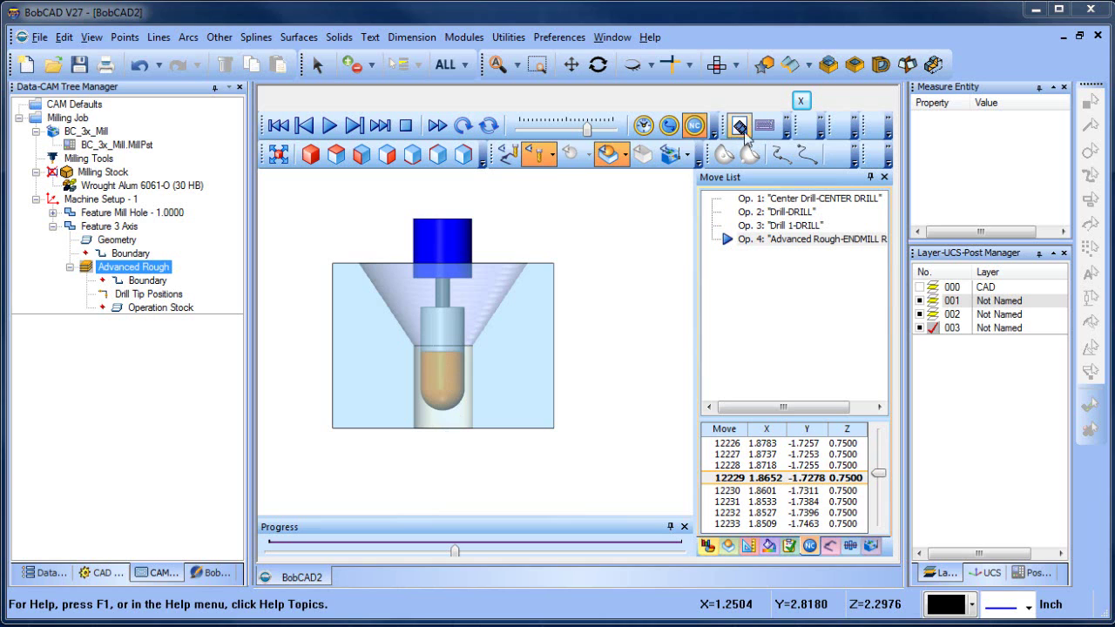
left_click(800, 101)
Briefly show layer 000, then delete Feature 3 Axis's computed toolpath, leaving the boundary circles
mouse_move(637, 369)
middle_mouse_down()
mouse_move(643, 341)
mouse_move(642, 365)
middle_mouse_up()
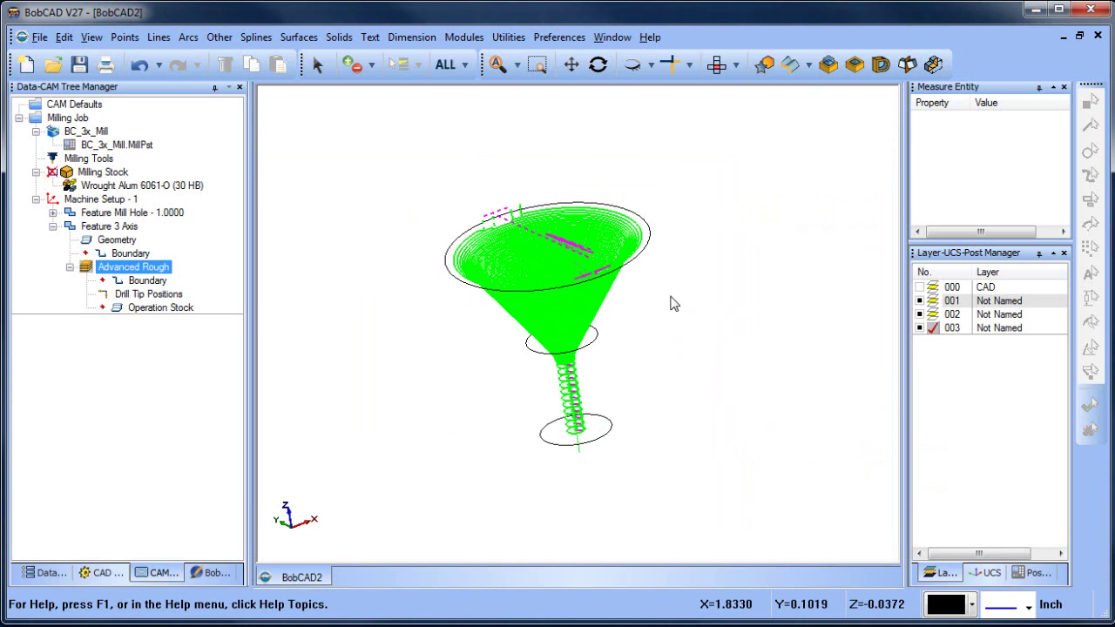
left_click(918, 287)
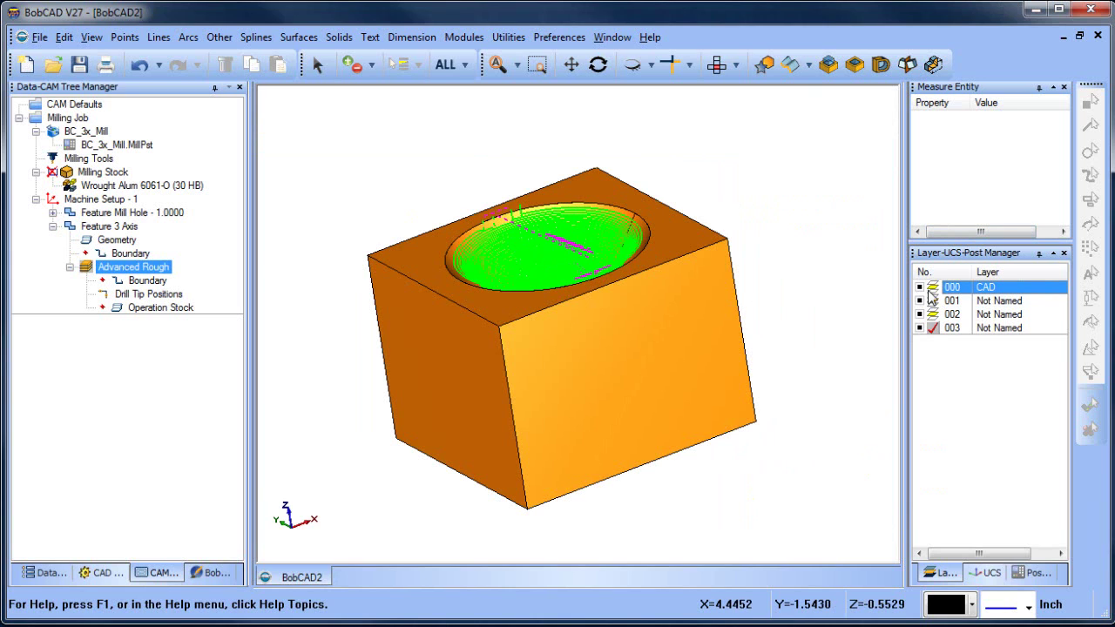
left_click(918, 288)
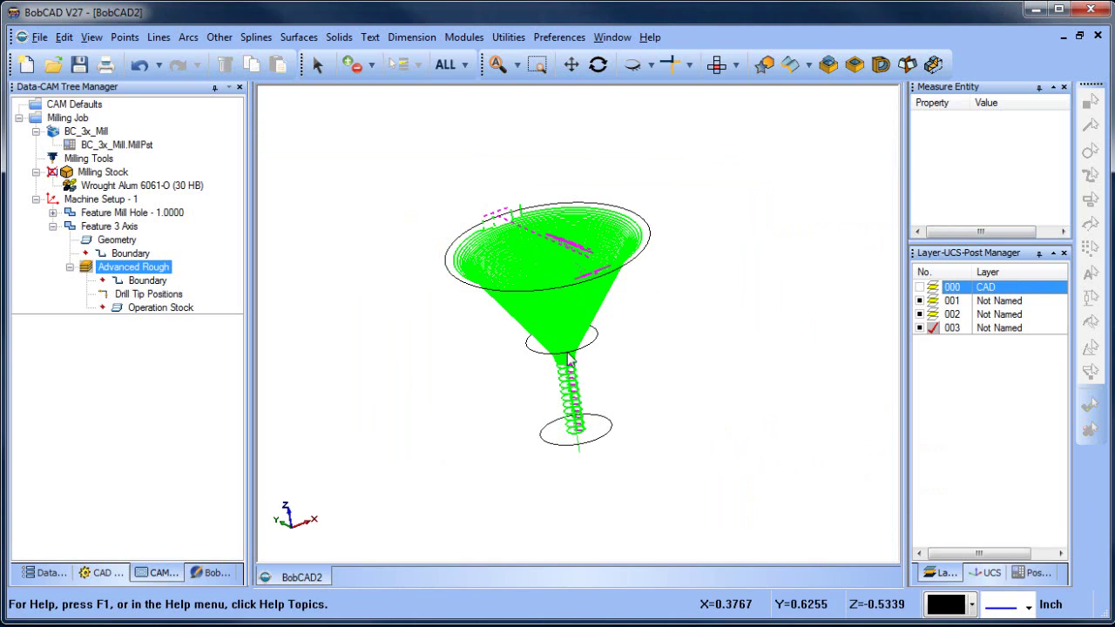
middle_click_drag(701, 253, 692, 316)
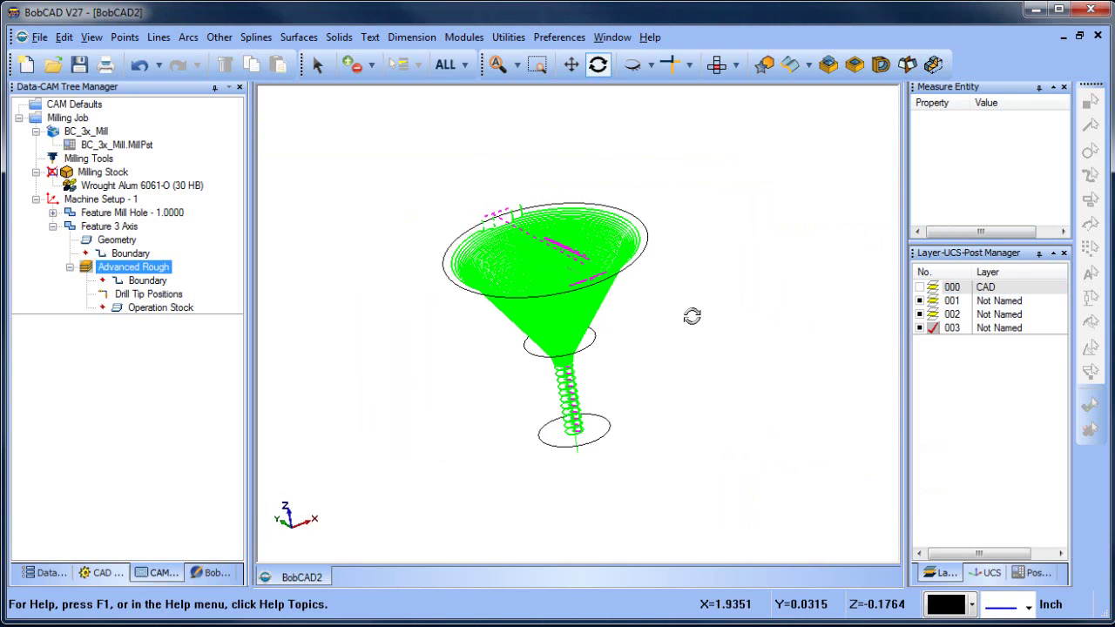
right_click(106, 226)
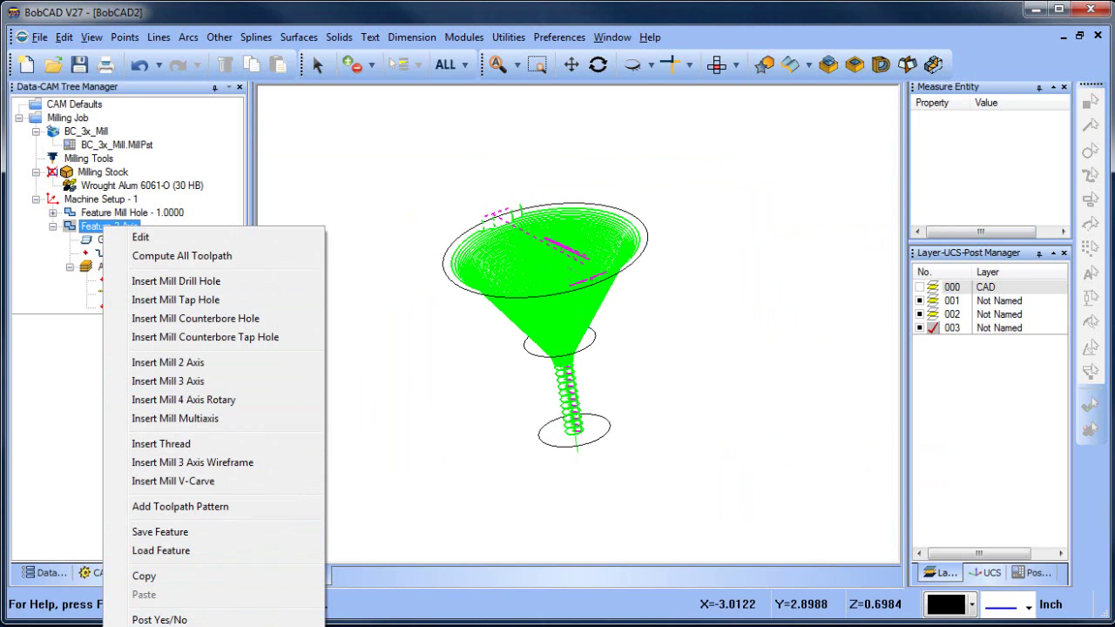
left_click(418, 500)
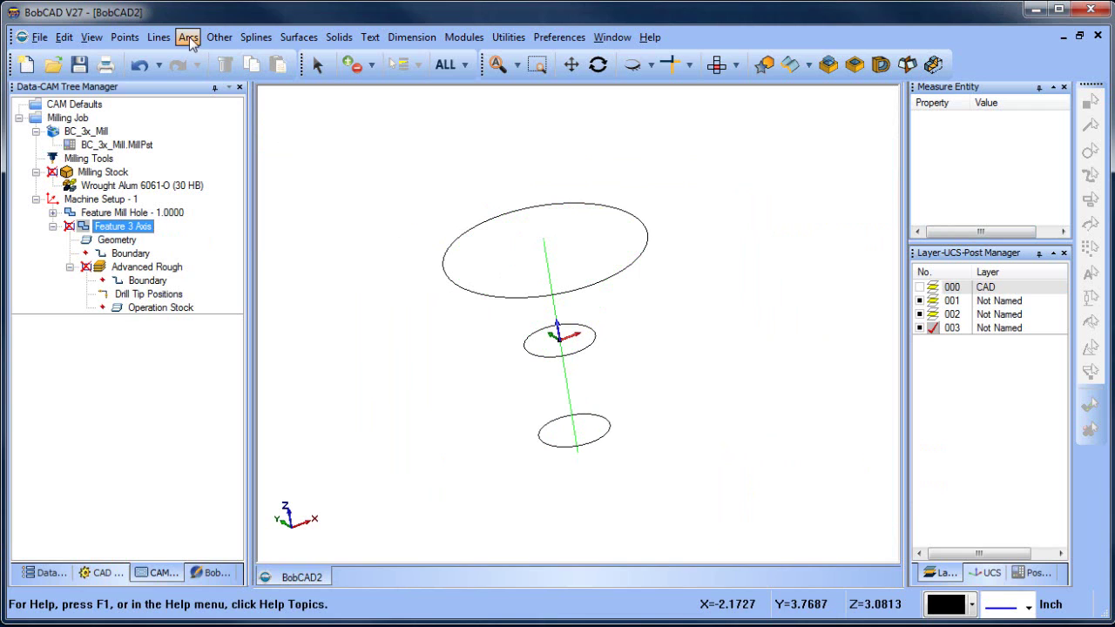
middle_click_drag(617, 319, 610, 212)
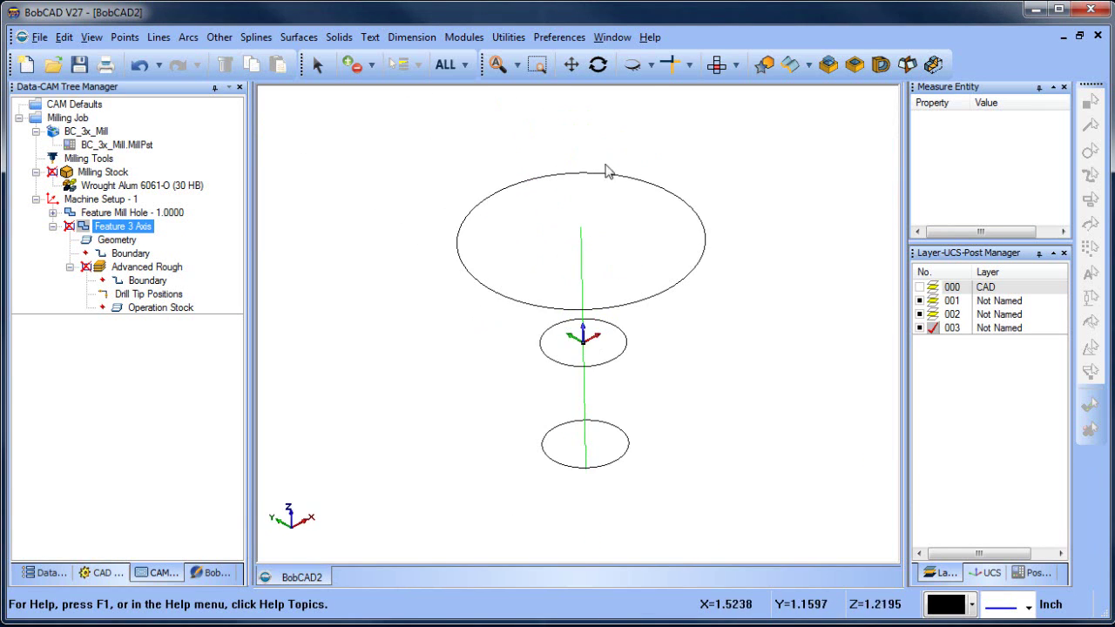
right_click(723, 141)
Measure the funnel's top circle: radius 1.4333, centred at Z 1.4000
mouse_move(746, 362)
left_click(784, 351)
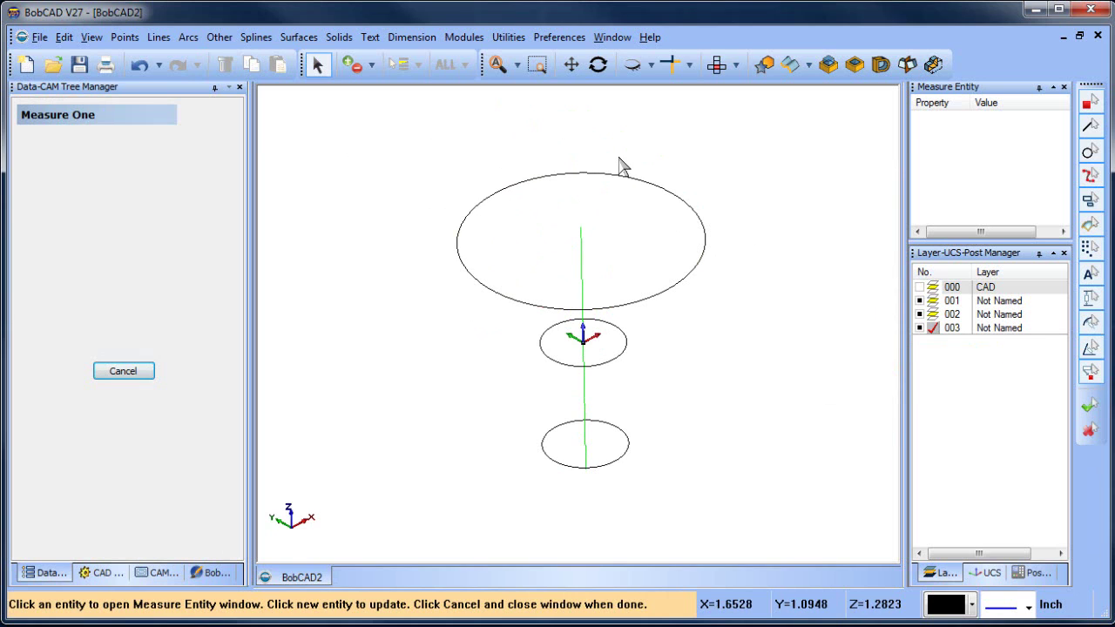
left_click(622, 177)
left_click_drag(1030, 244, 1030, 274)
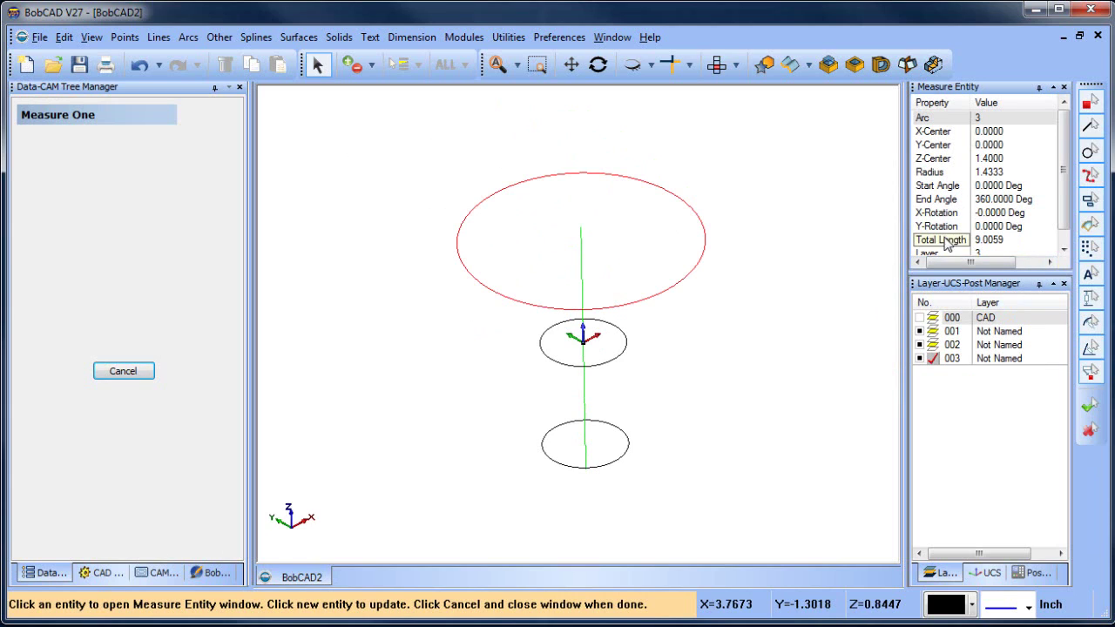
left_click(123, 372)
Go back to the CAM tree and bring up the Feature 3 Axis actions
left_click(157, 573)
left_click(122, 268)
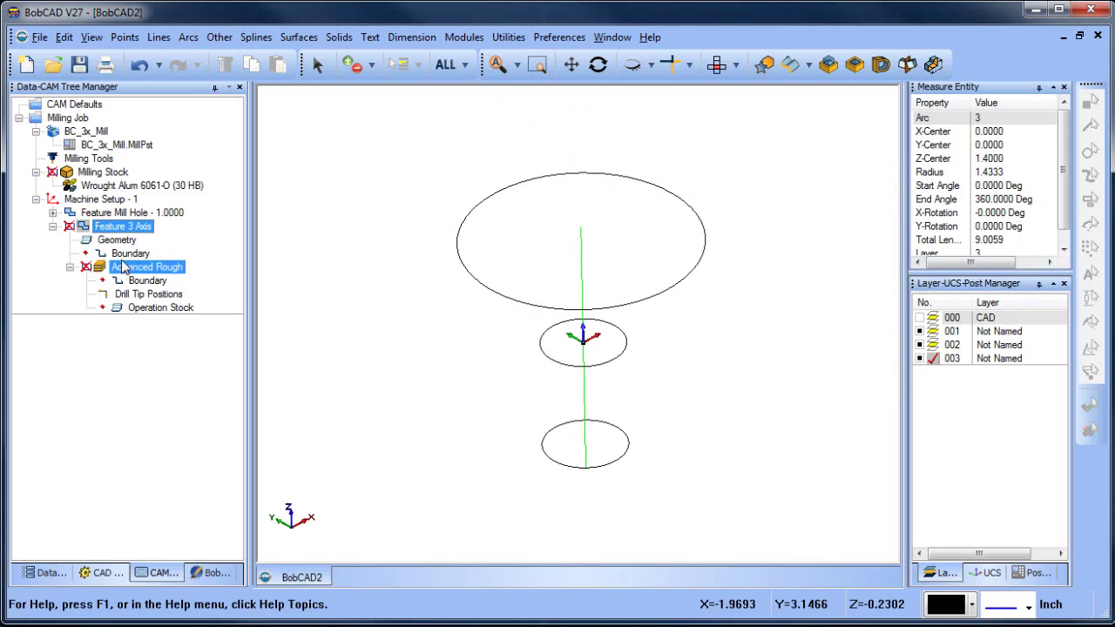
right_click(123, 233)
In Feature 3 Axis parameters, choose User Defined with a custom Bottom of Job depth, then compute
left_click(161, 239)
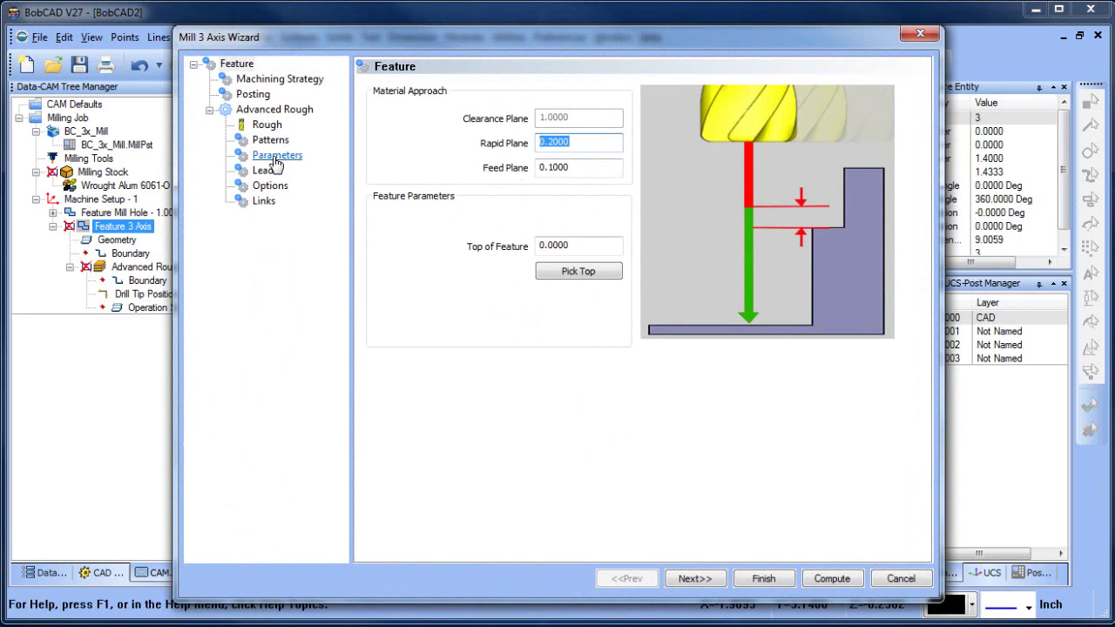
left_click(277, 157)
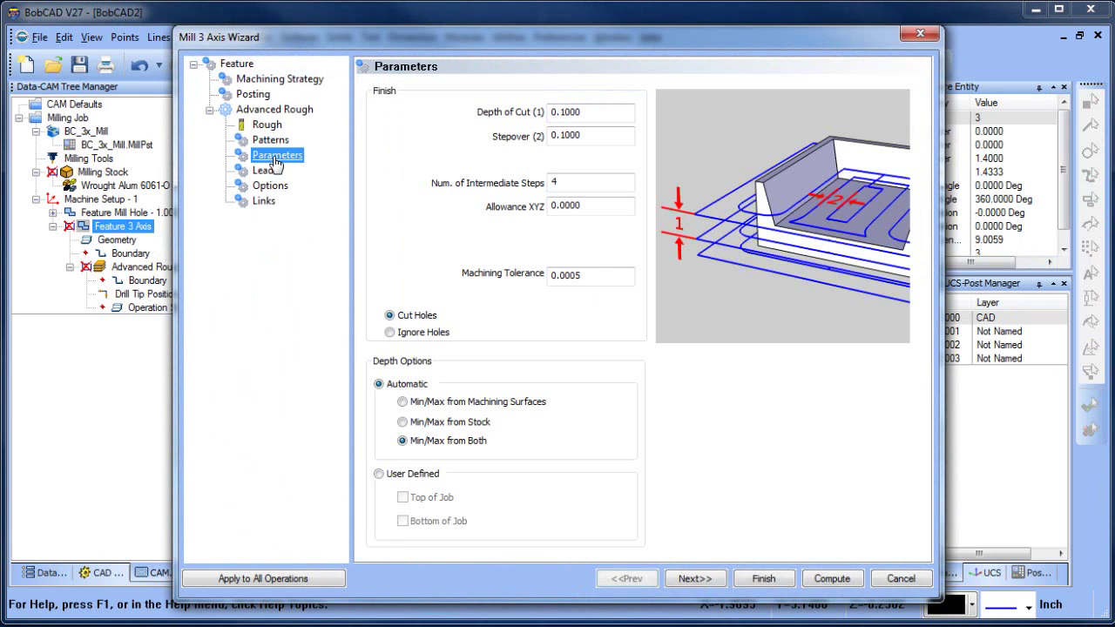
left_click(379, 474)
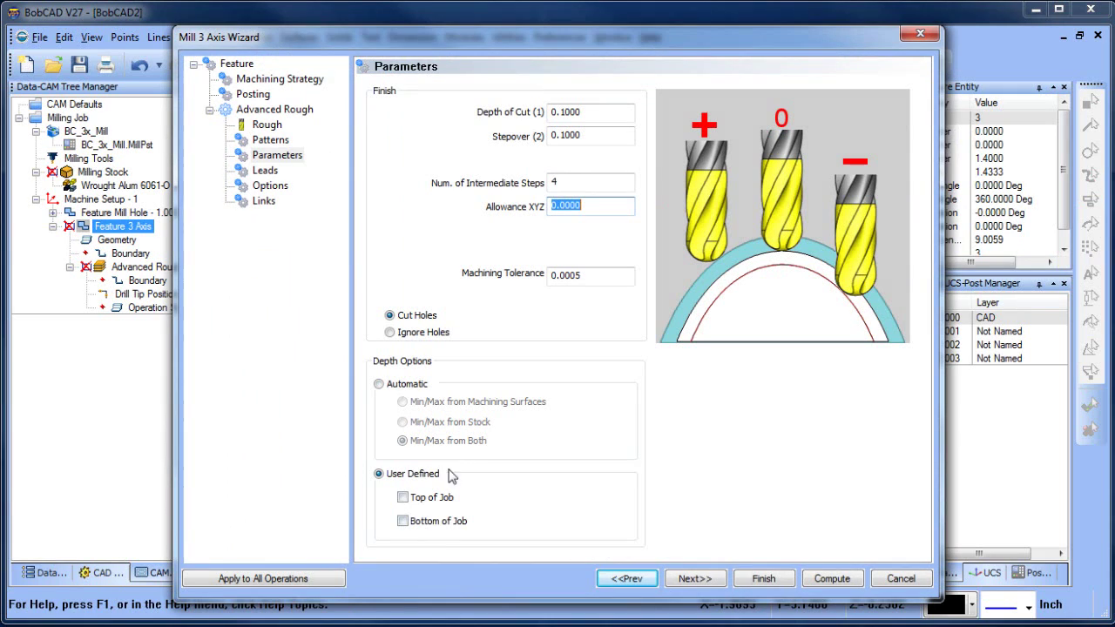
left_click(402, 522)
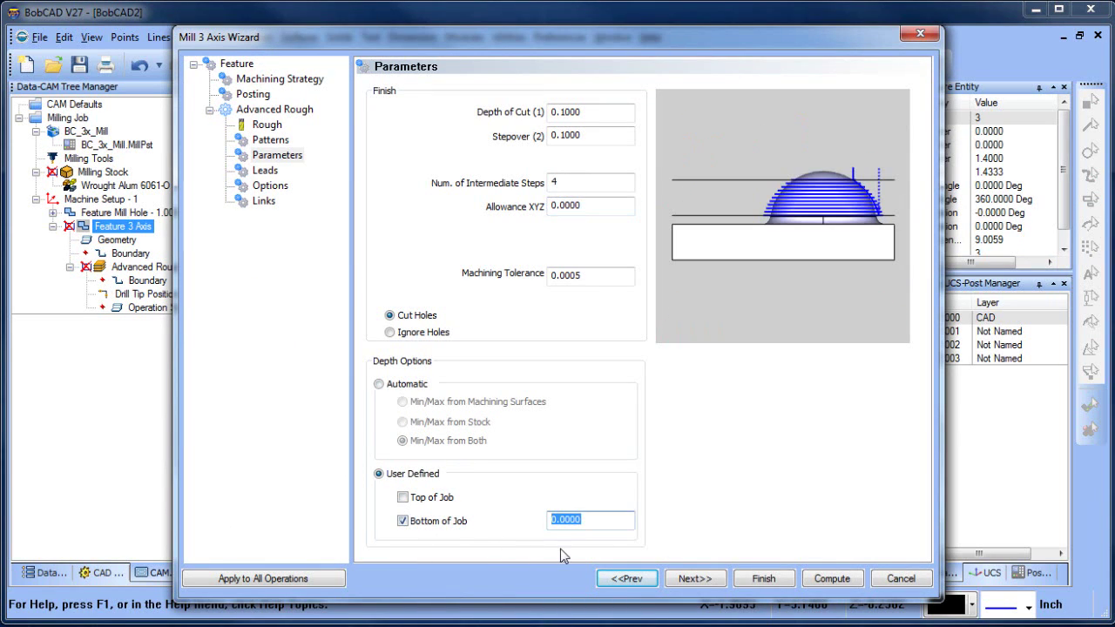
type("-1.5")
left_click(835, 579)
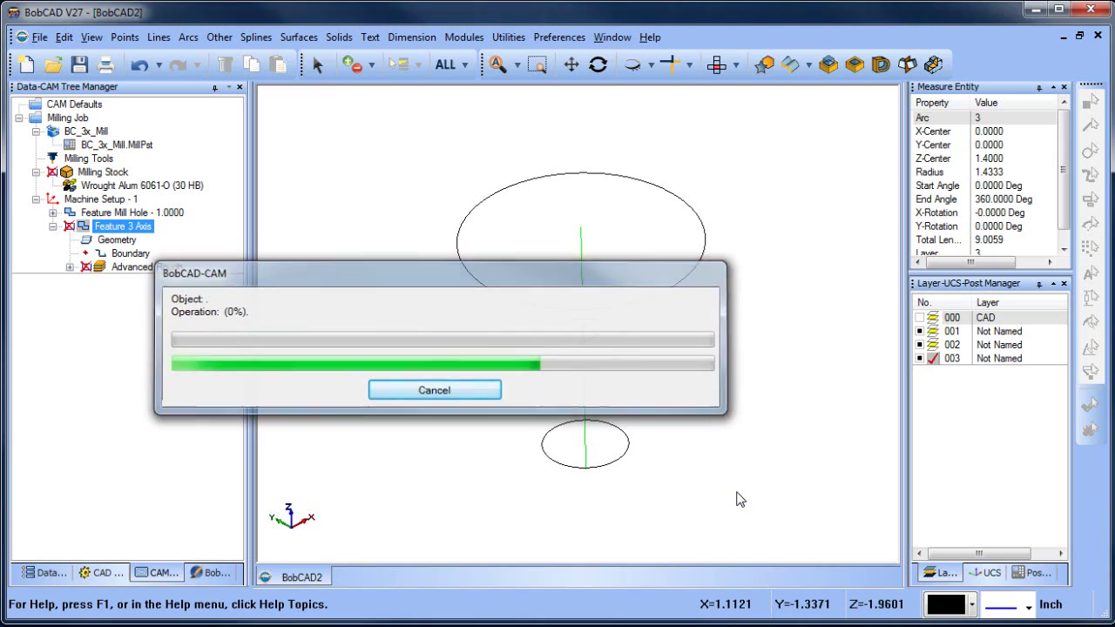
Select Advanced Rough, inspect its recomputed funnel toolpath, and launch Simulation
left_click(148, 267)
middle_click_drag(535, 337, 616, 369)
scroll(567, 306, "up", 5)
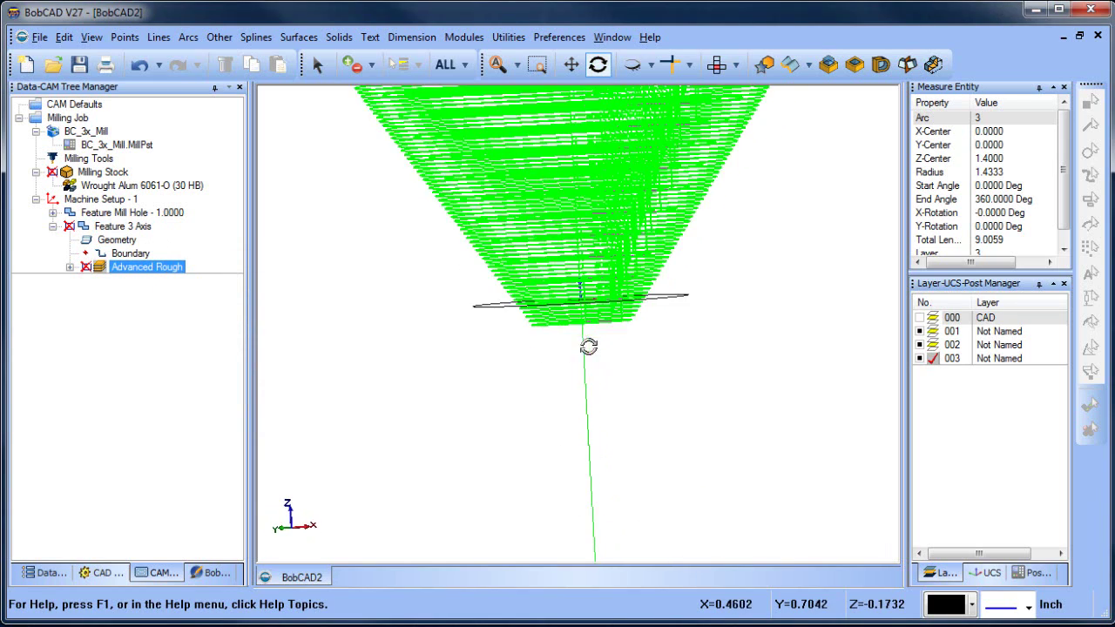
scroll(510, 319, "down", 5)
middle_click_drag(592, 308, 555, 344)
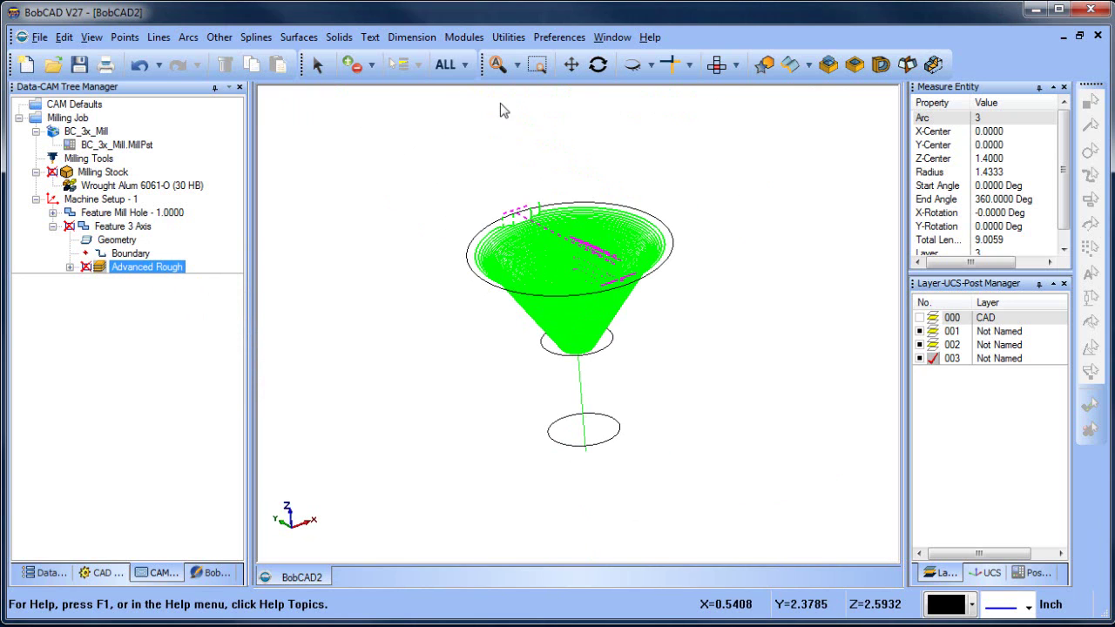
left_click(464, 38)
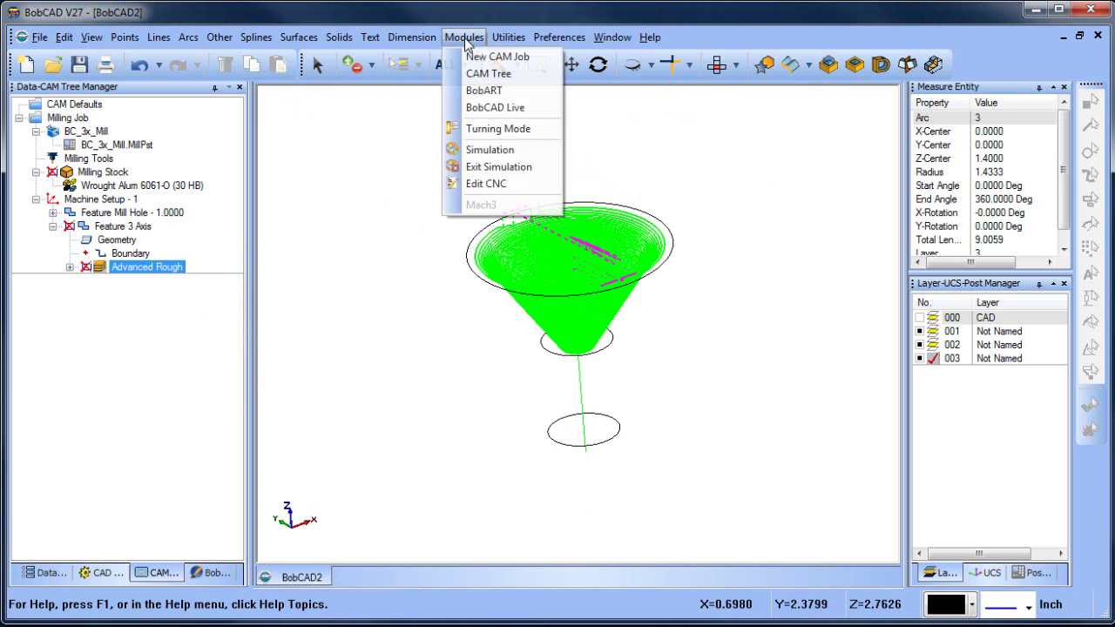
left_click(527, 150)
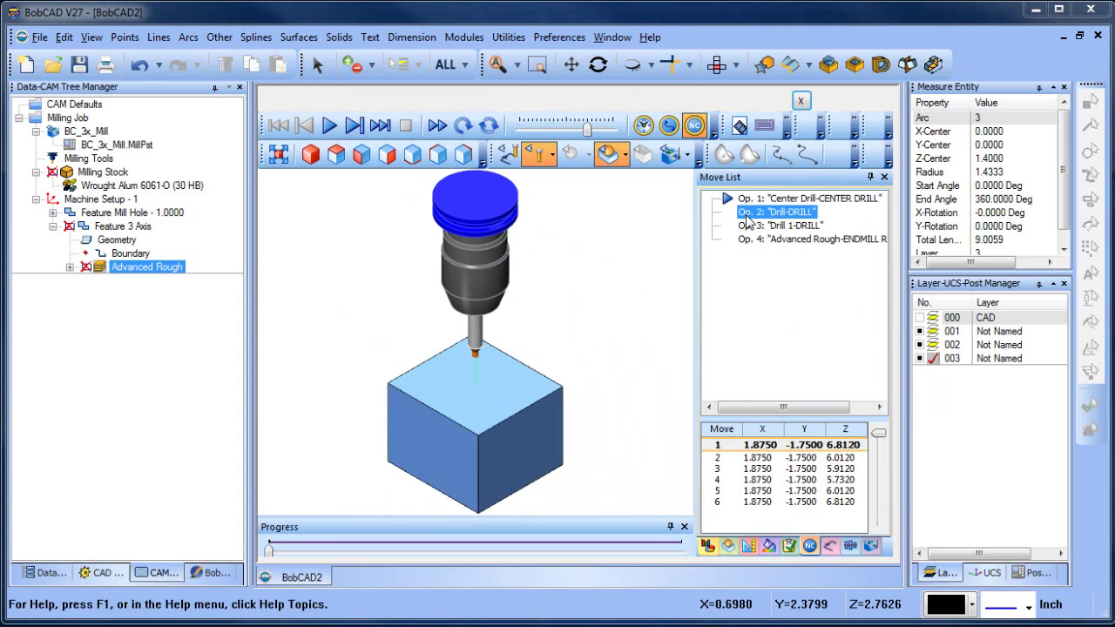
Select Op. 4, hide toolpath lines, and play the simulation at higher speed
left_click(749, 229)
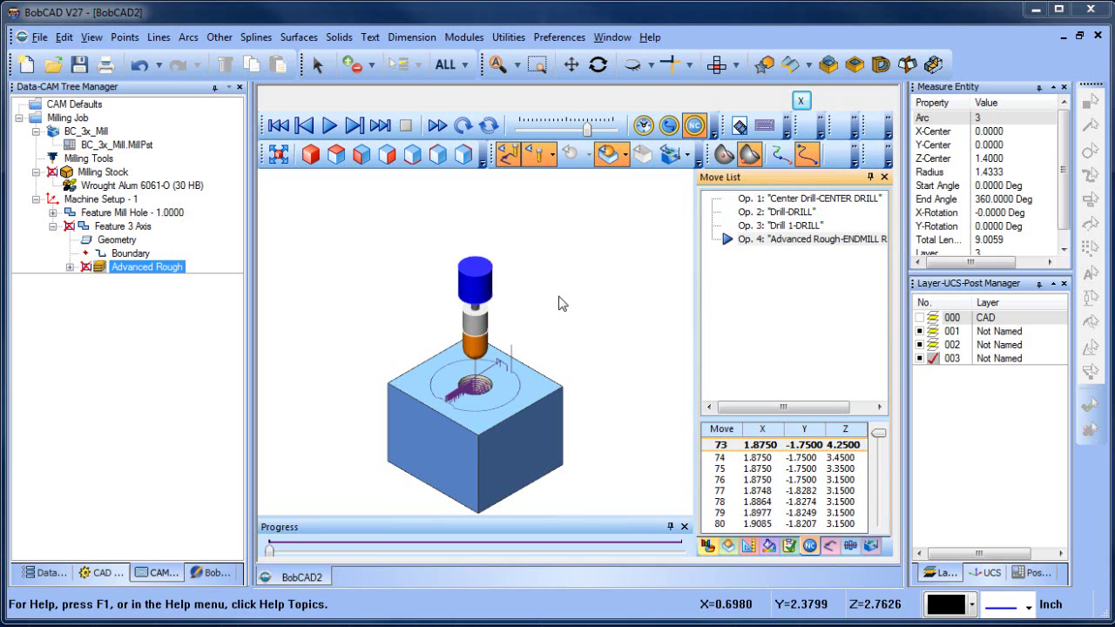
left_click(505, 155)
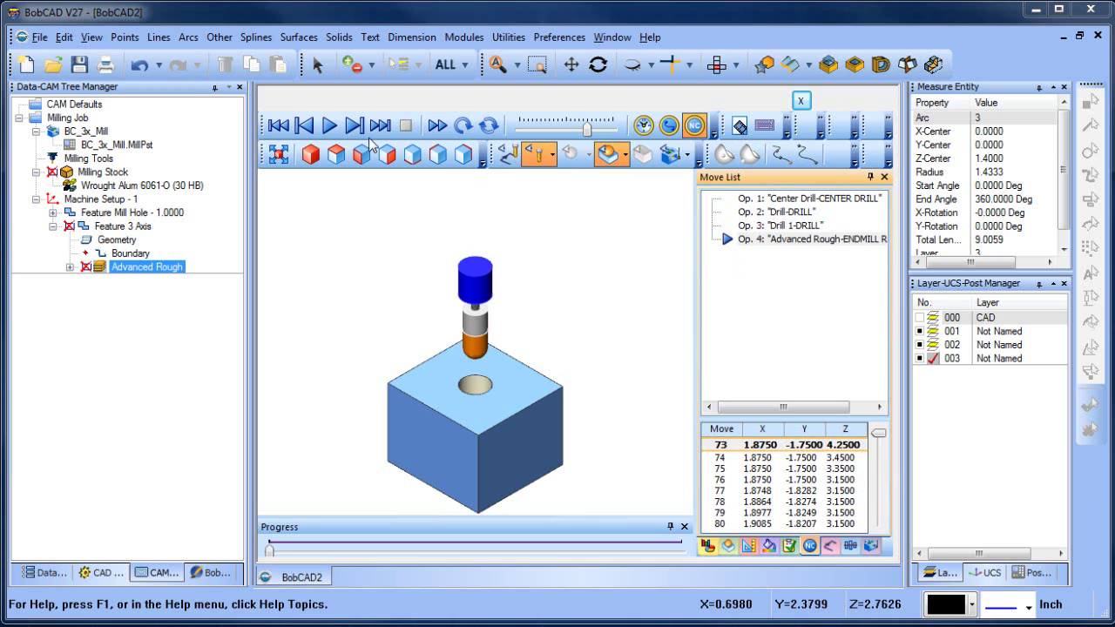
left_click(329, 126)
scroll(492, 336, "down", 1)
scroll(492, 336, "up", 2)
left_click_drag(589, 131, 593, 133)
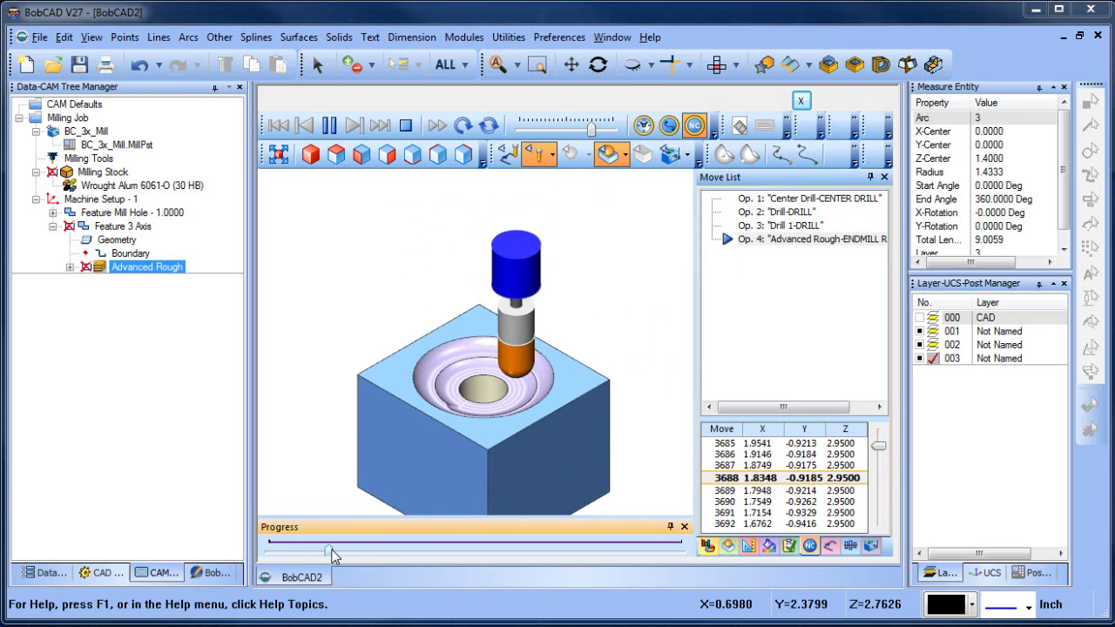
Pause, jump near the end, check the hole, and play Advanced Rough to completion
key("space")
left_click_drag(528, 550, 626, 549)
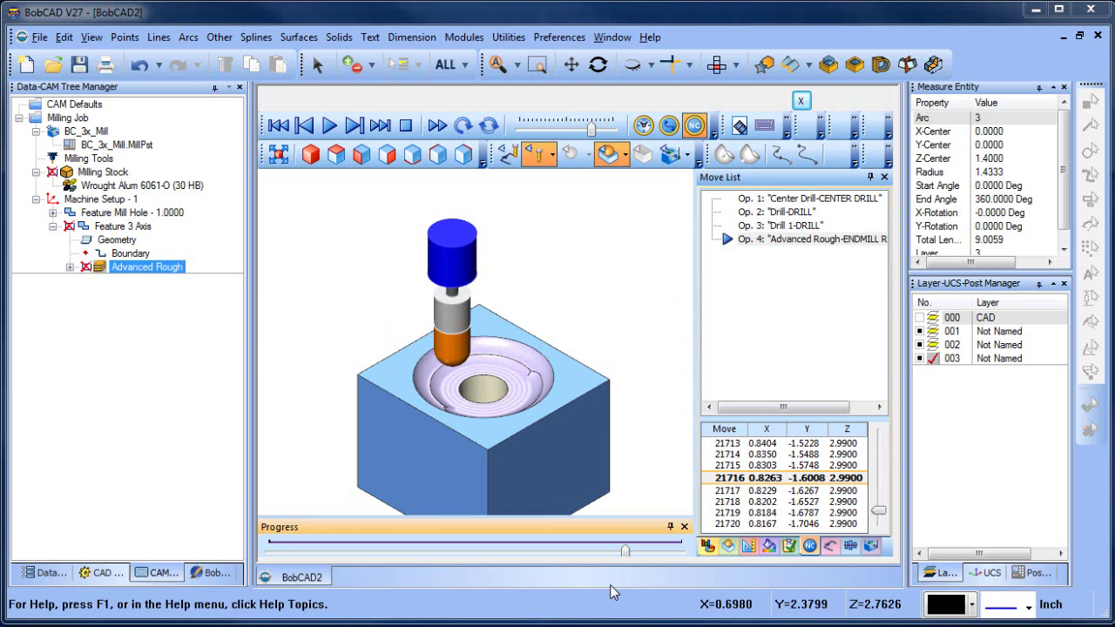
middle_click_drag(561, 366, 553, 326)
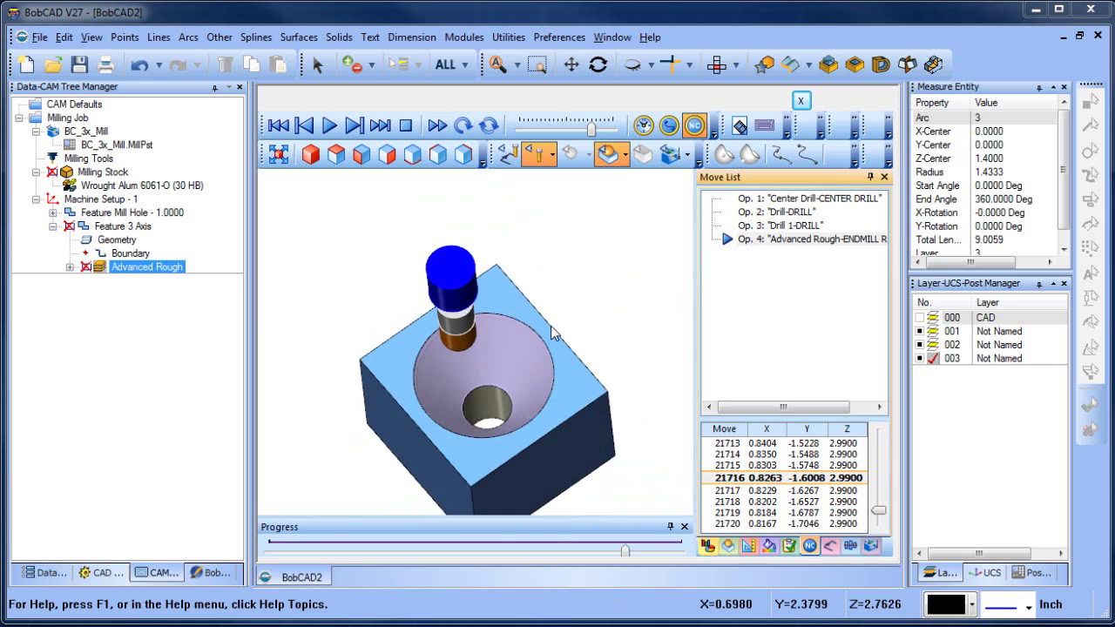
left_click(329, 126)
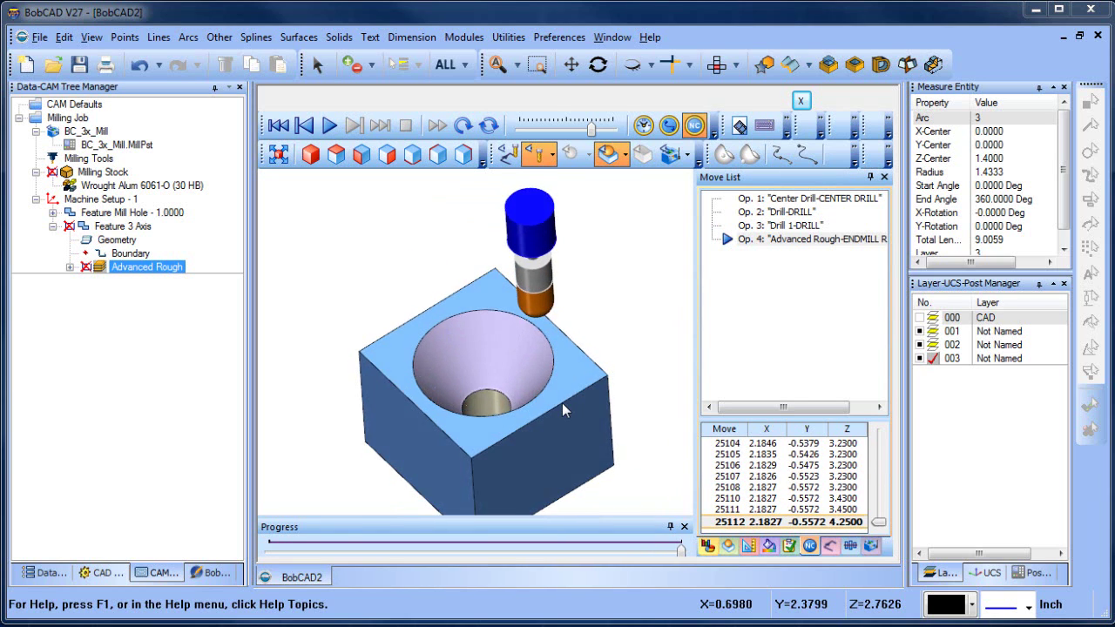
scroll(560, 391, "up", 3)
scroll(524, 389, "down", 5)
scroll(518, 390, "down", 2)
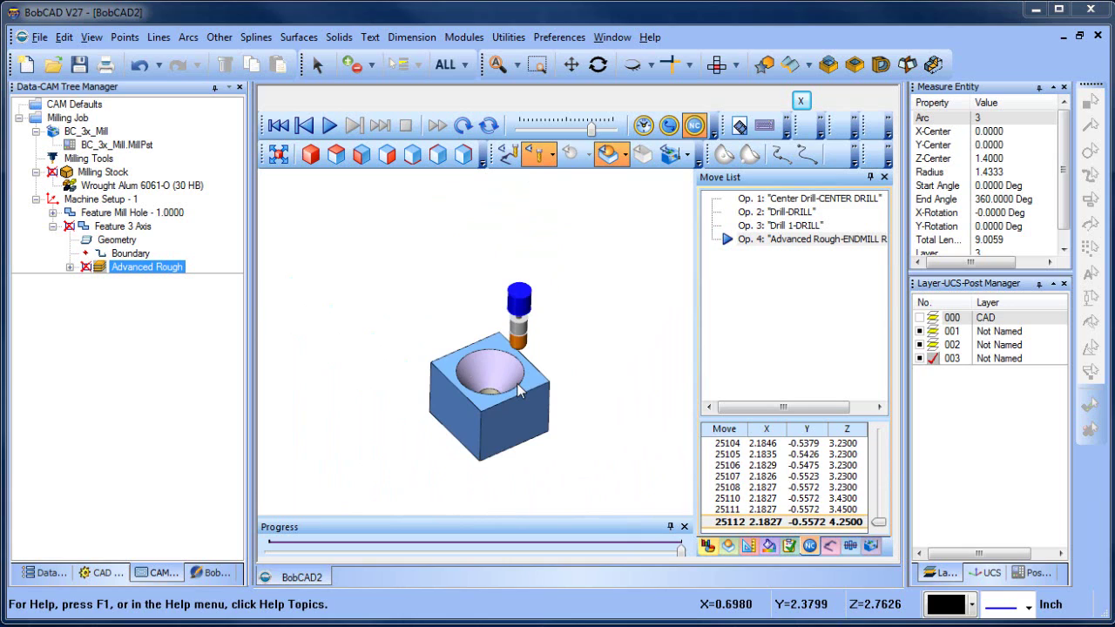